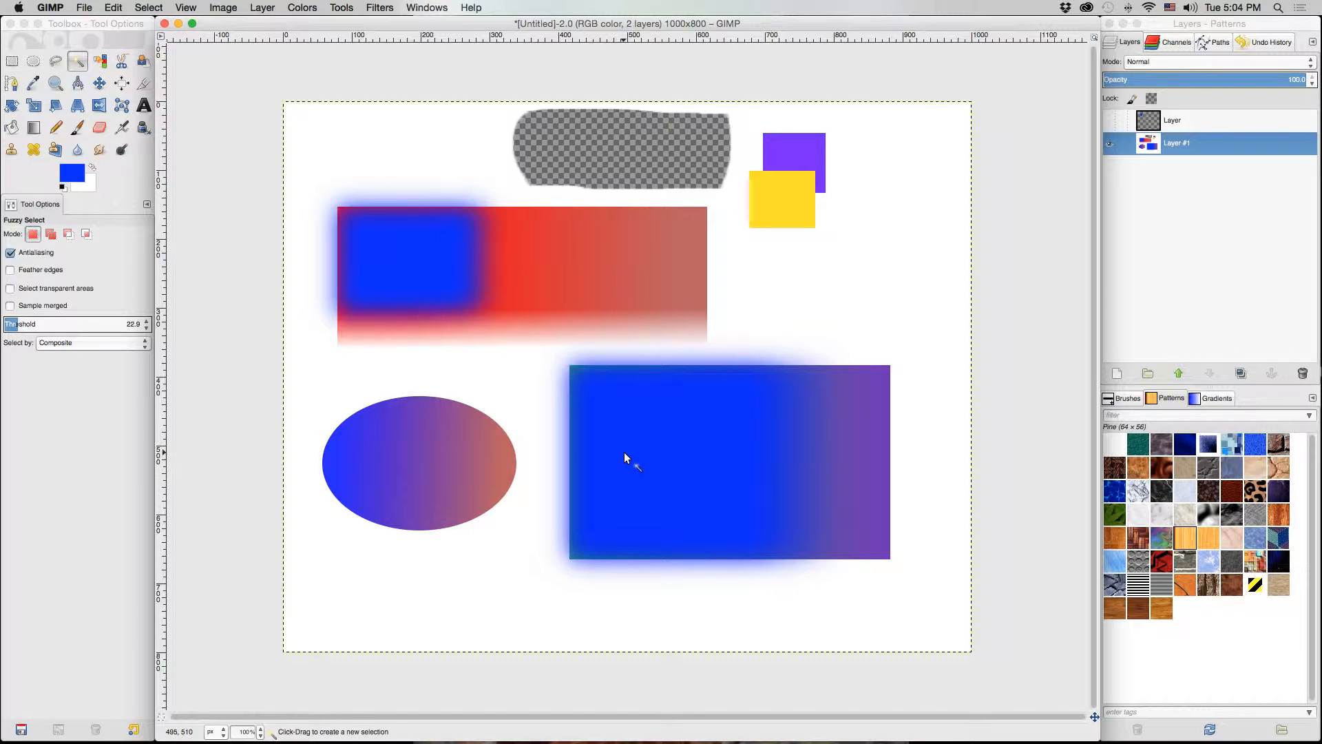
- Fuzzy-select in turn the large rectangle's blue area, the red banner's blue square and the ellipse's blue end, each replacing the previous selection
click(625, 454)
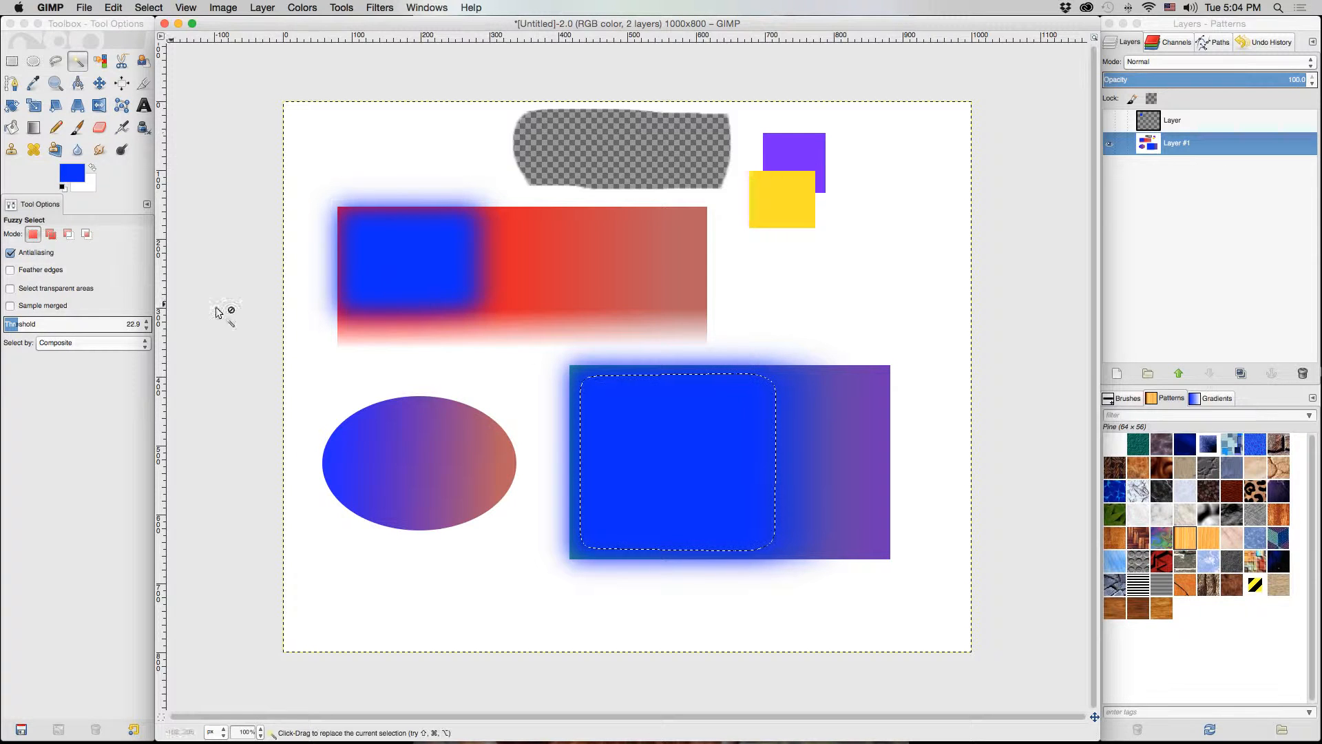
click(416, 245)
click(359, 454)
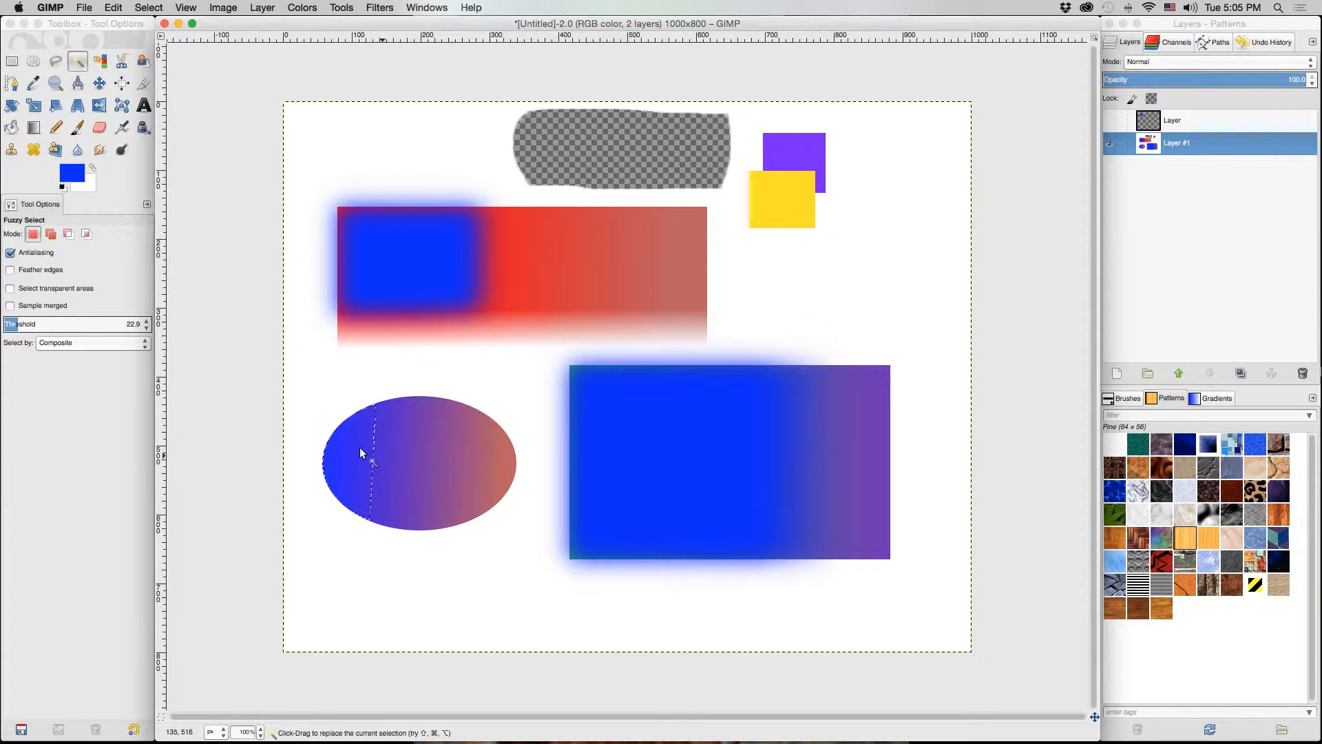
- Add the red banner's blue square and its adjoining red area to the ellipse selection using the add mode
click(50, 233)
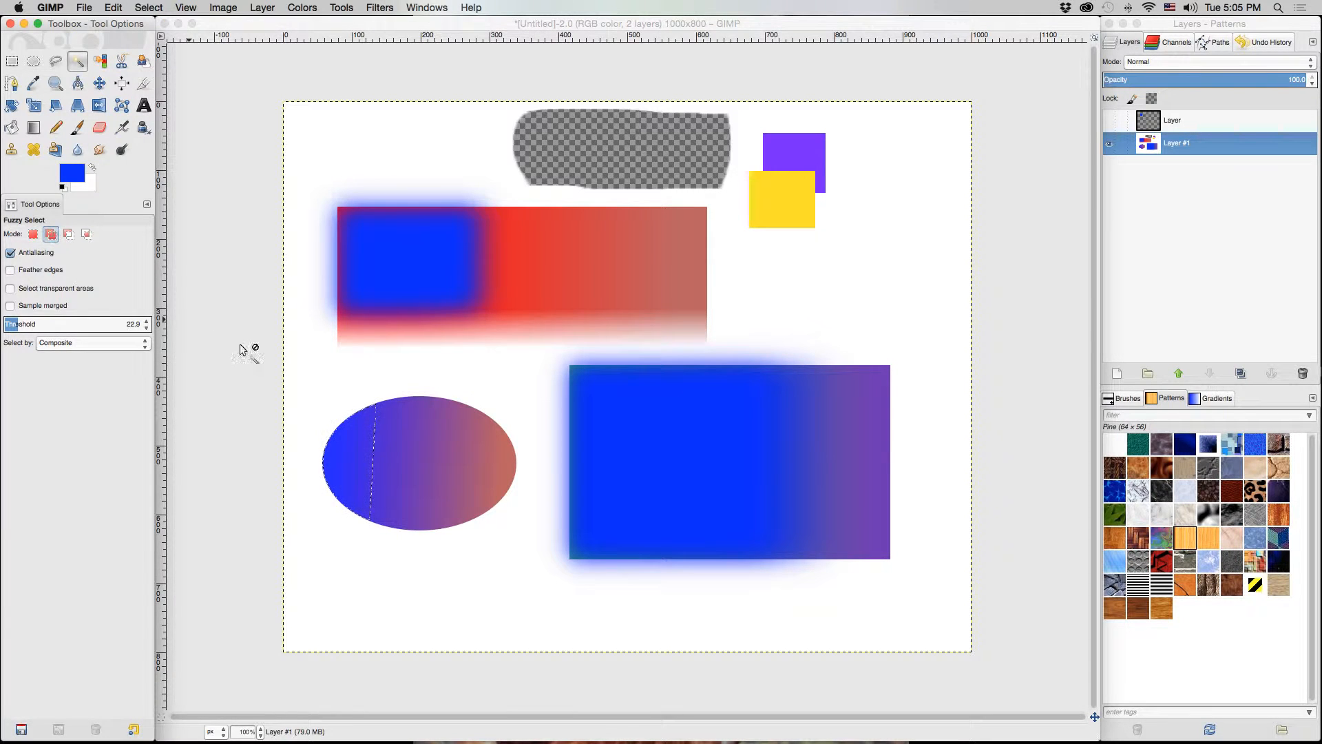
click(412, 234)
drag(530, 235, 597, 234)
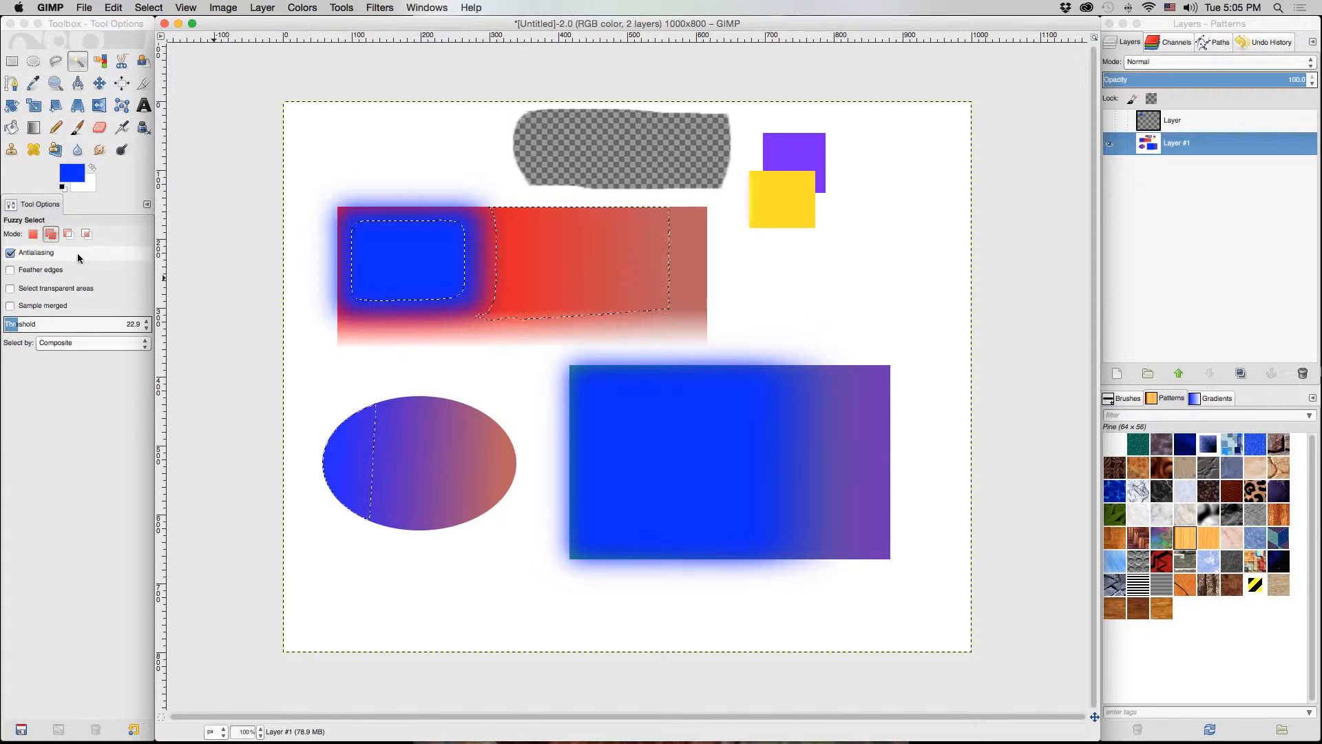
- Subtract most of the banner's red area from the selection using the subtract mode
click(67, 235)
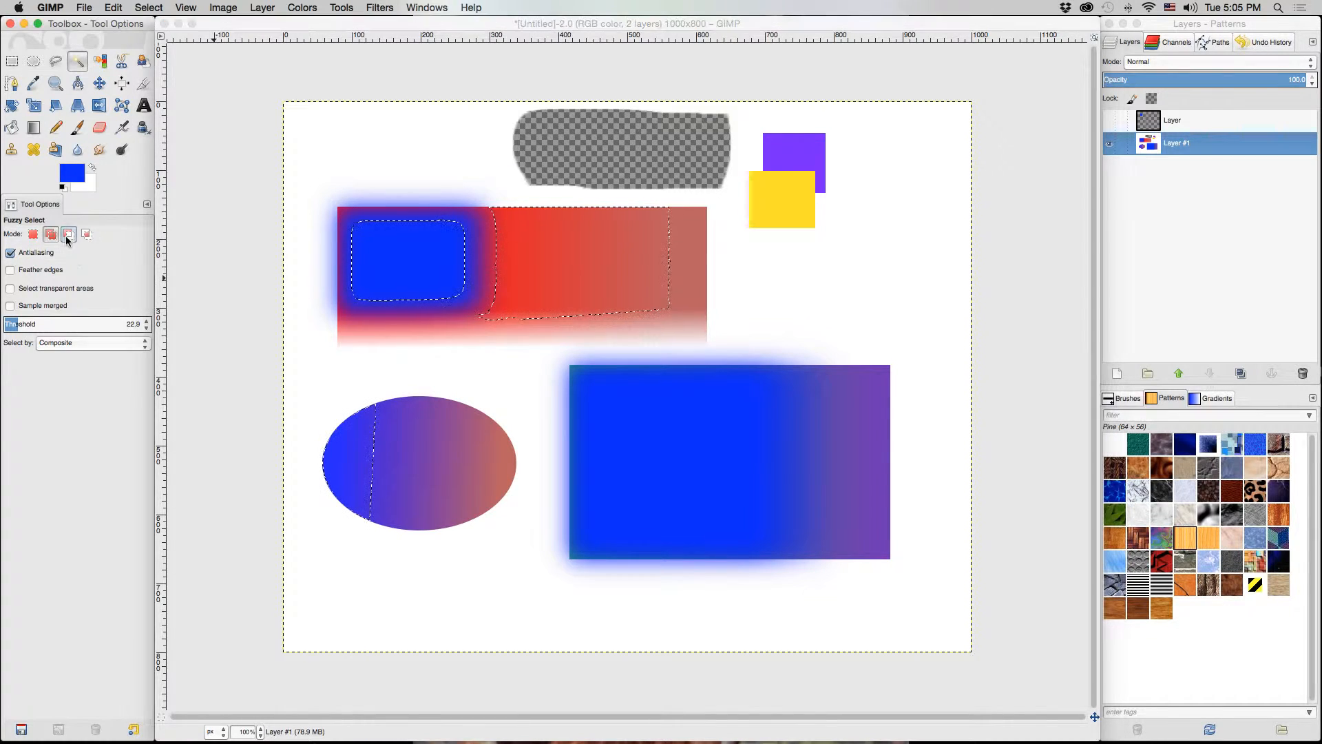
click(664, 242)
click(592, 246)
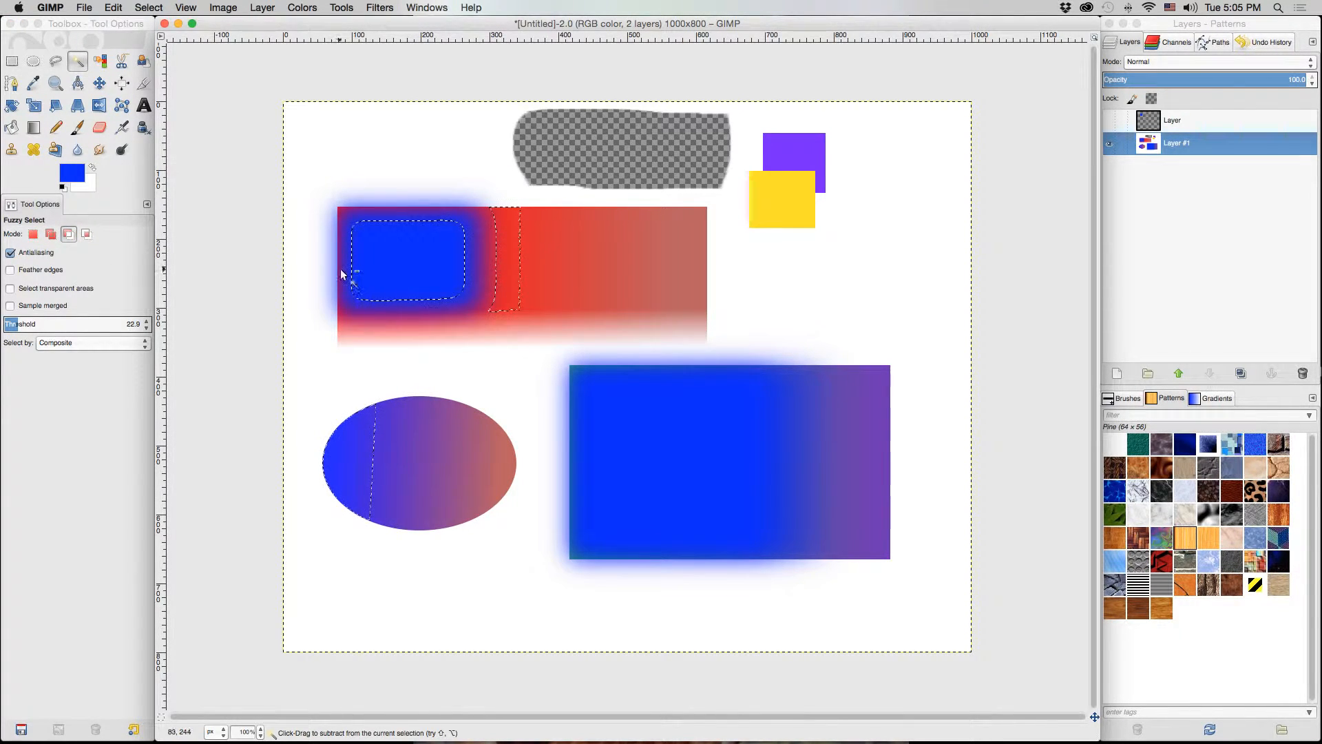
- Intersect the selection with a similar-colour area near the ellipse's blue end, and restore the replace selection mode
click(86, 234)
click(86, 235)
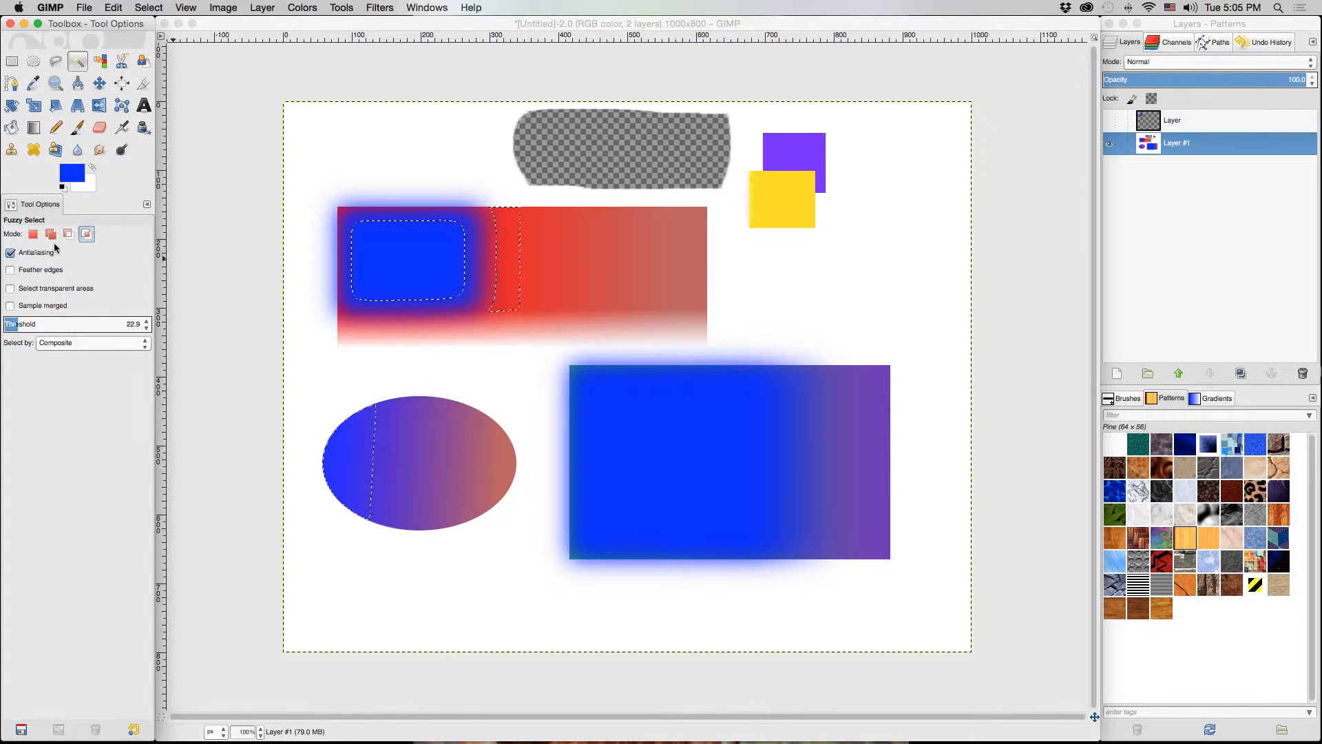
click(375, 461)
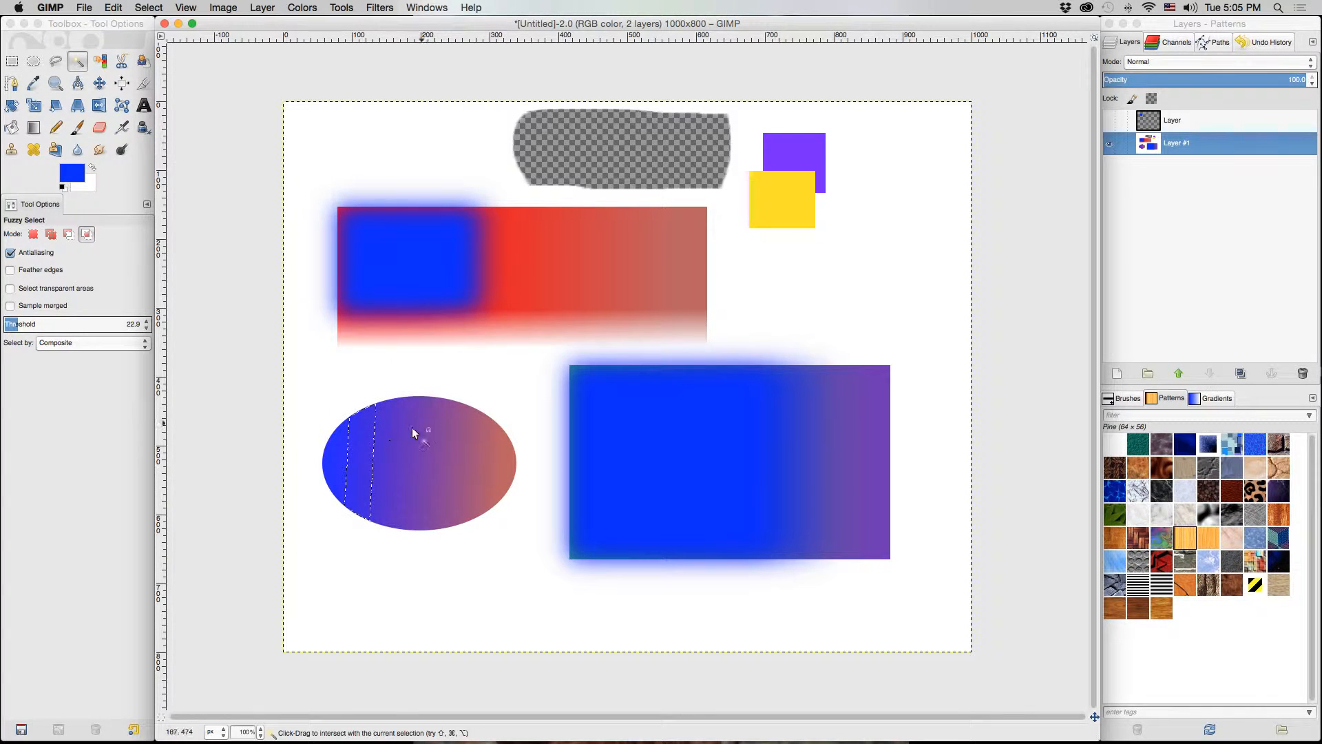
click(32, 233)
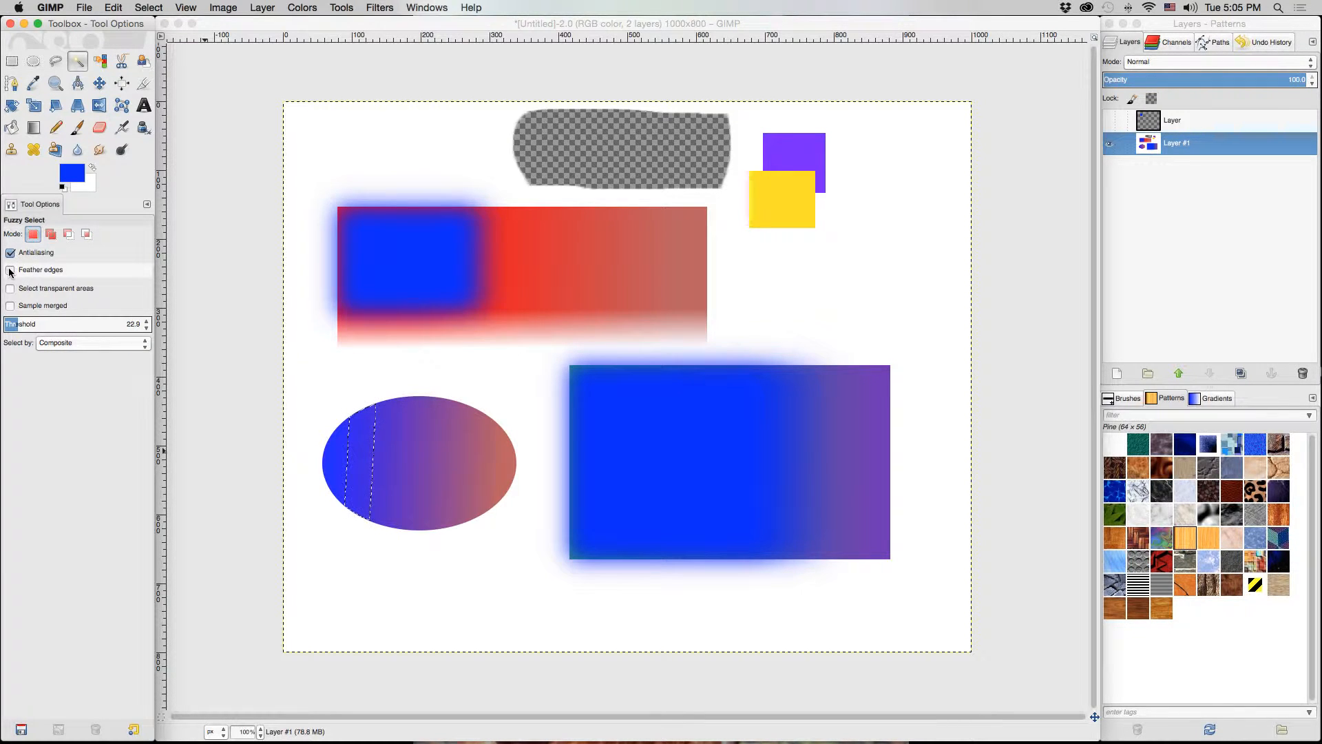
- Enable Feather edges with radius 53.7, select the ellipse's blue end and fill it with the blue foreground colour
click(10, 271)
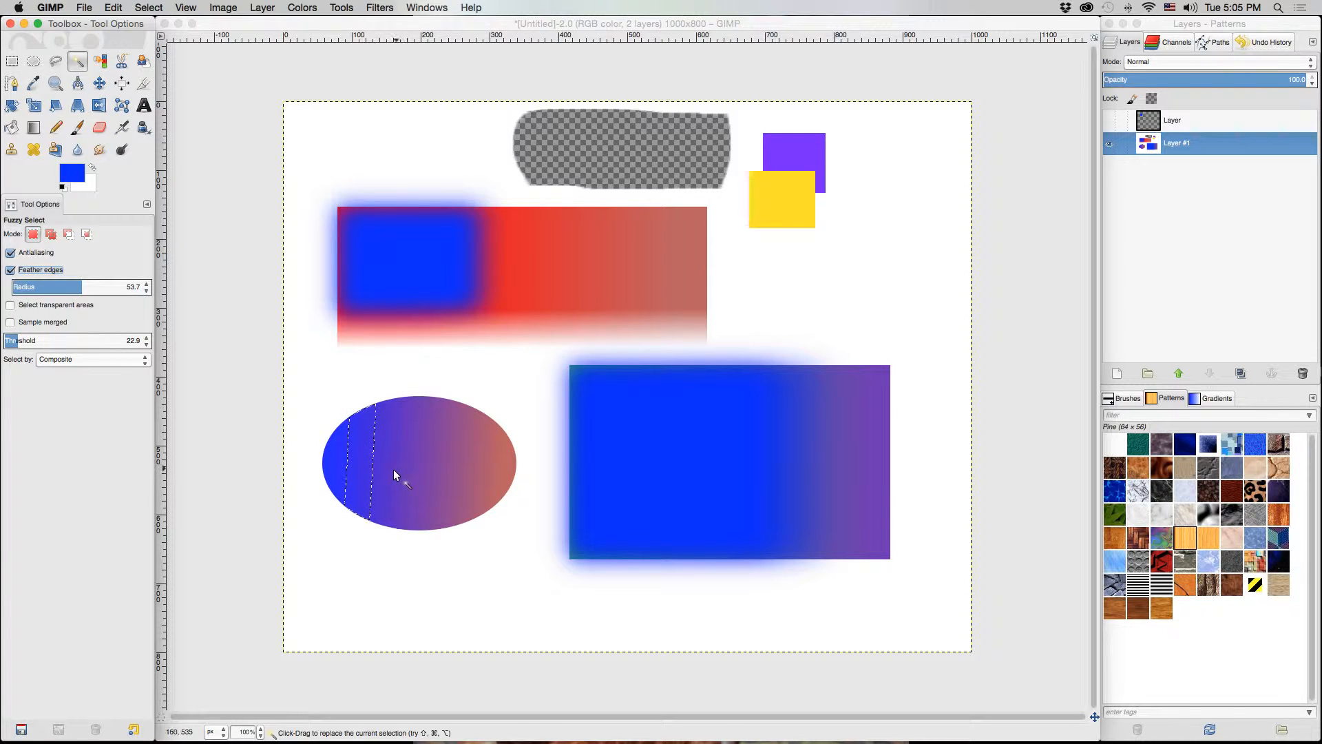
click(360, 448)
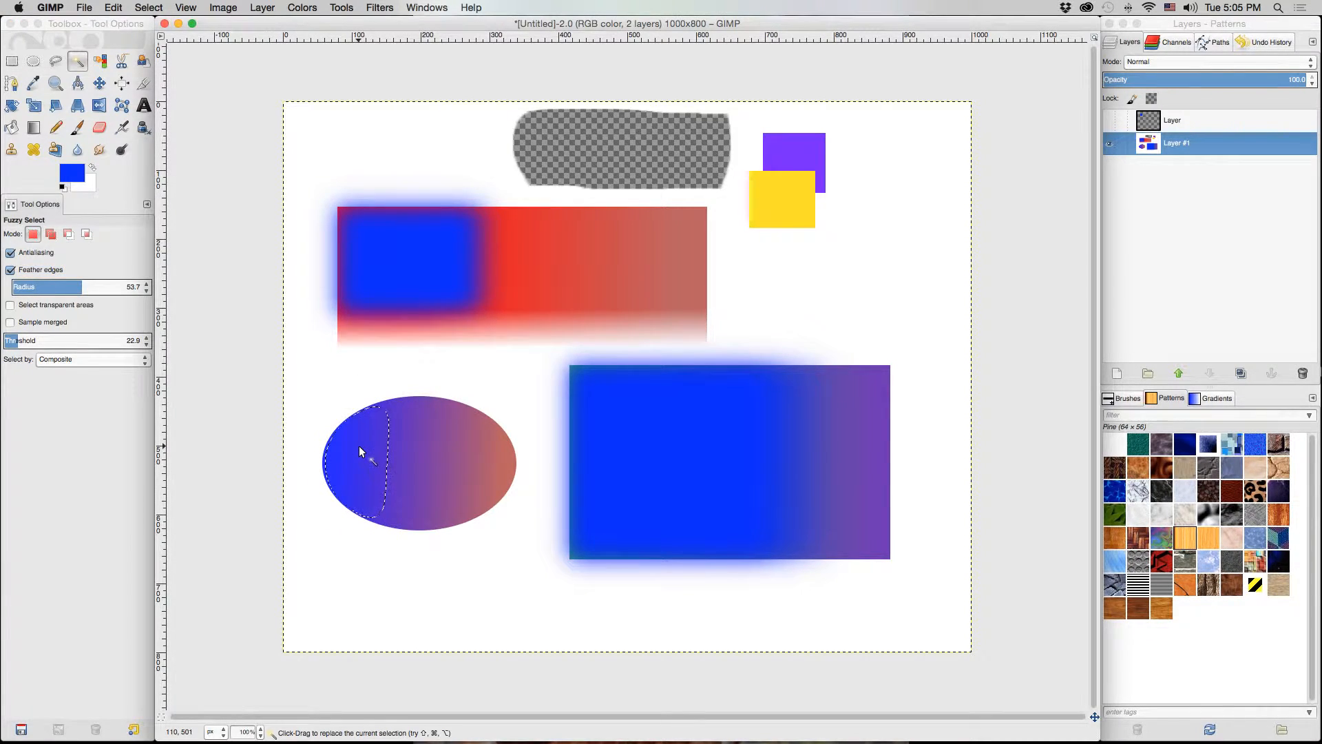
key(super)
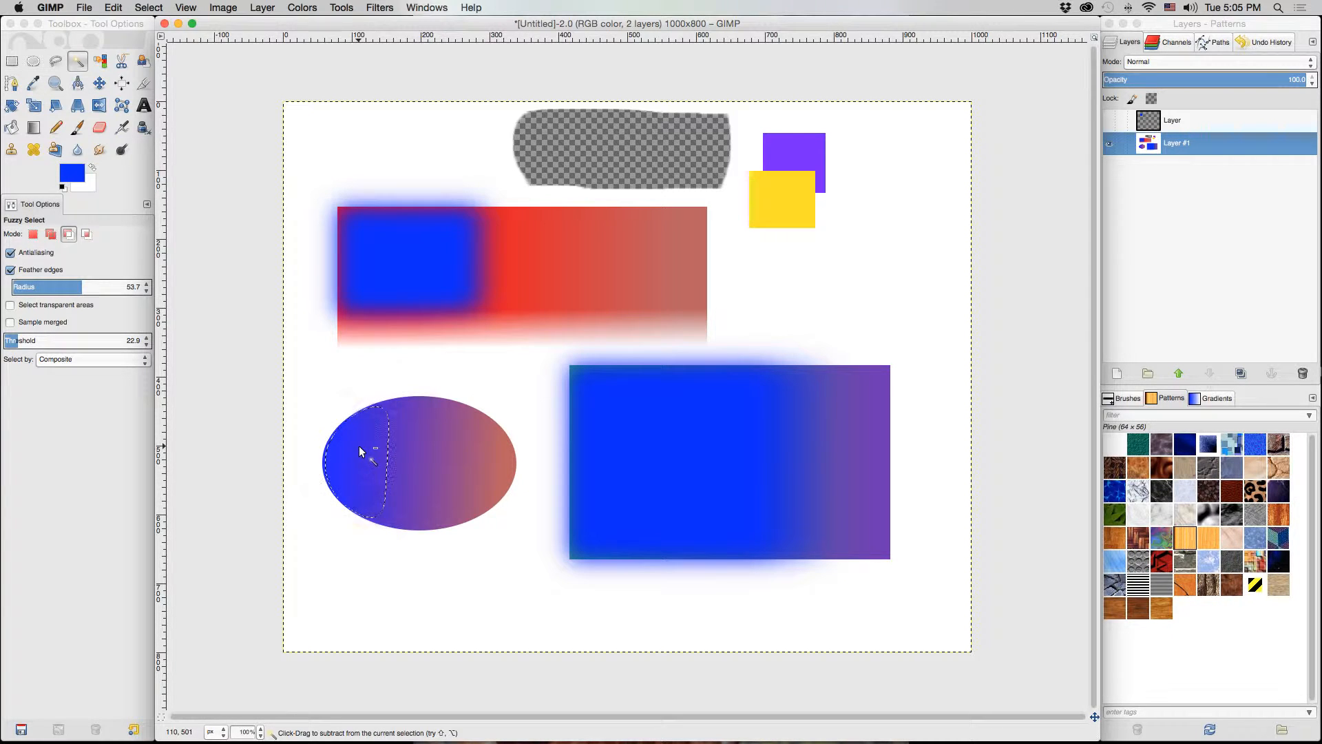
key(super+comma)
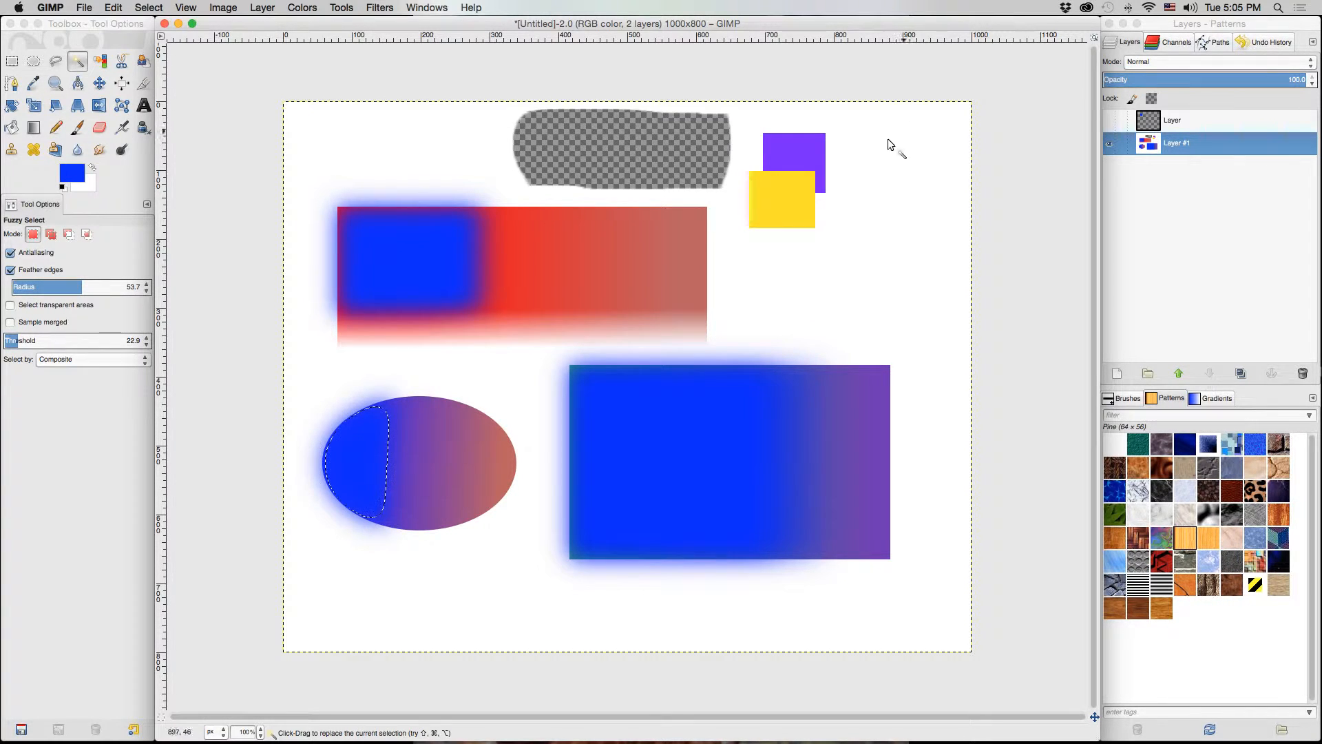
- Fill a feathered selection of the banner's red area with the foreground blue, and select the large rectangle's blue area
click(551, 228)
key(super)
key(super+comma)
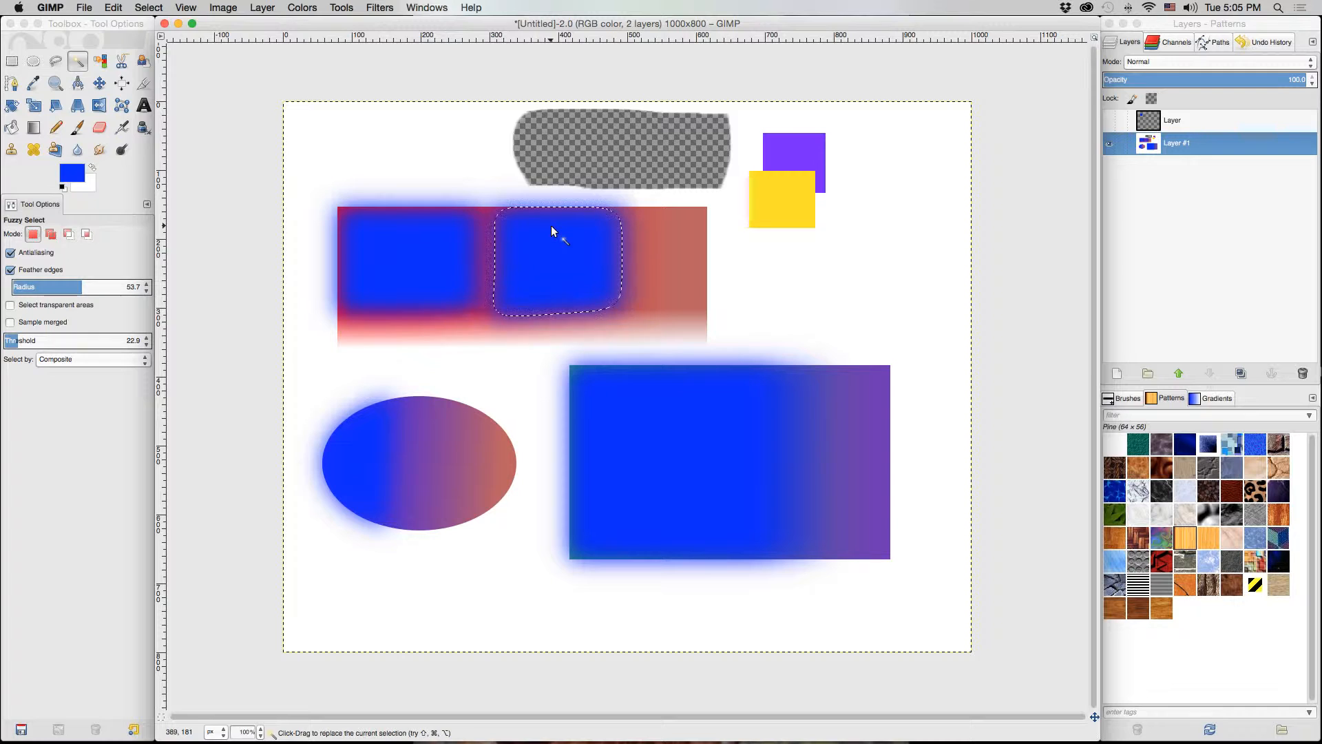
click(609, 401)
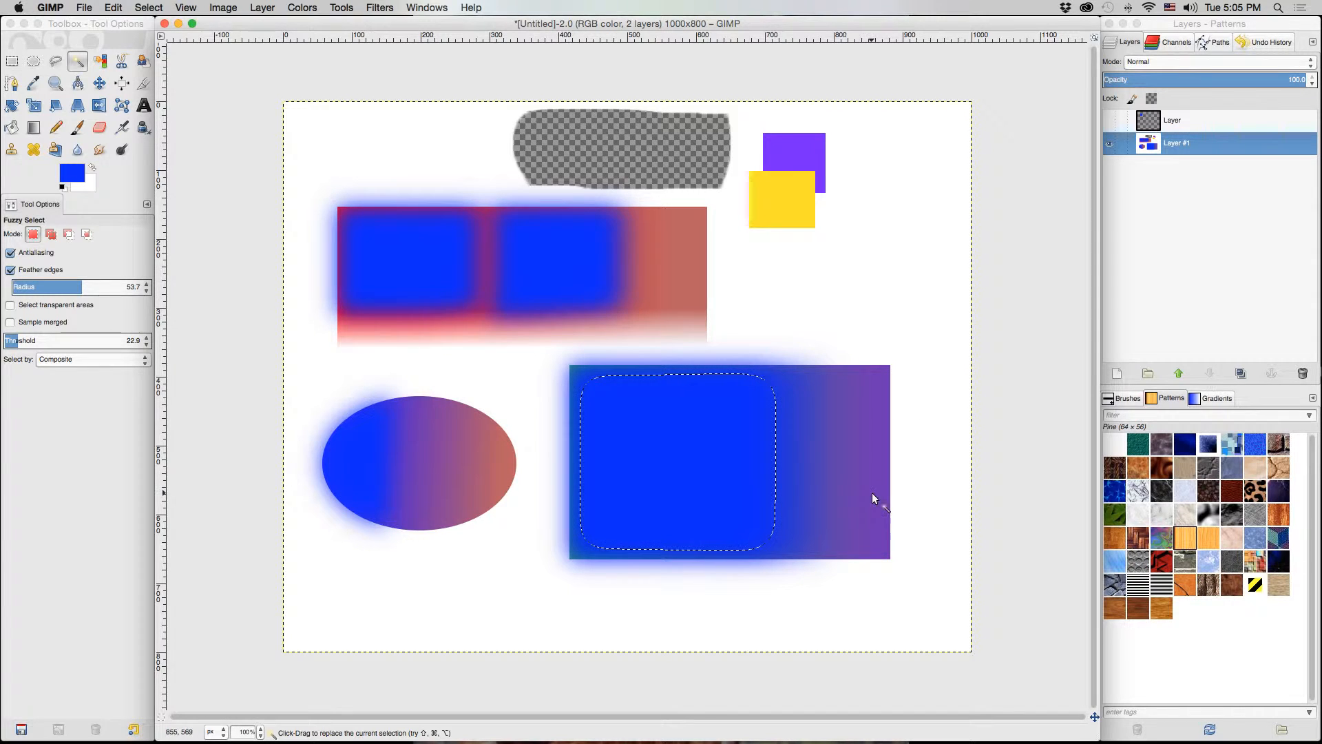
- Turn off Feather edges, enable Select transparent areas and select the transparent patch at the top of the canvas
click(10, 269)
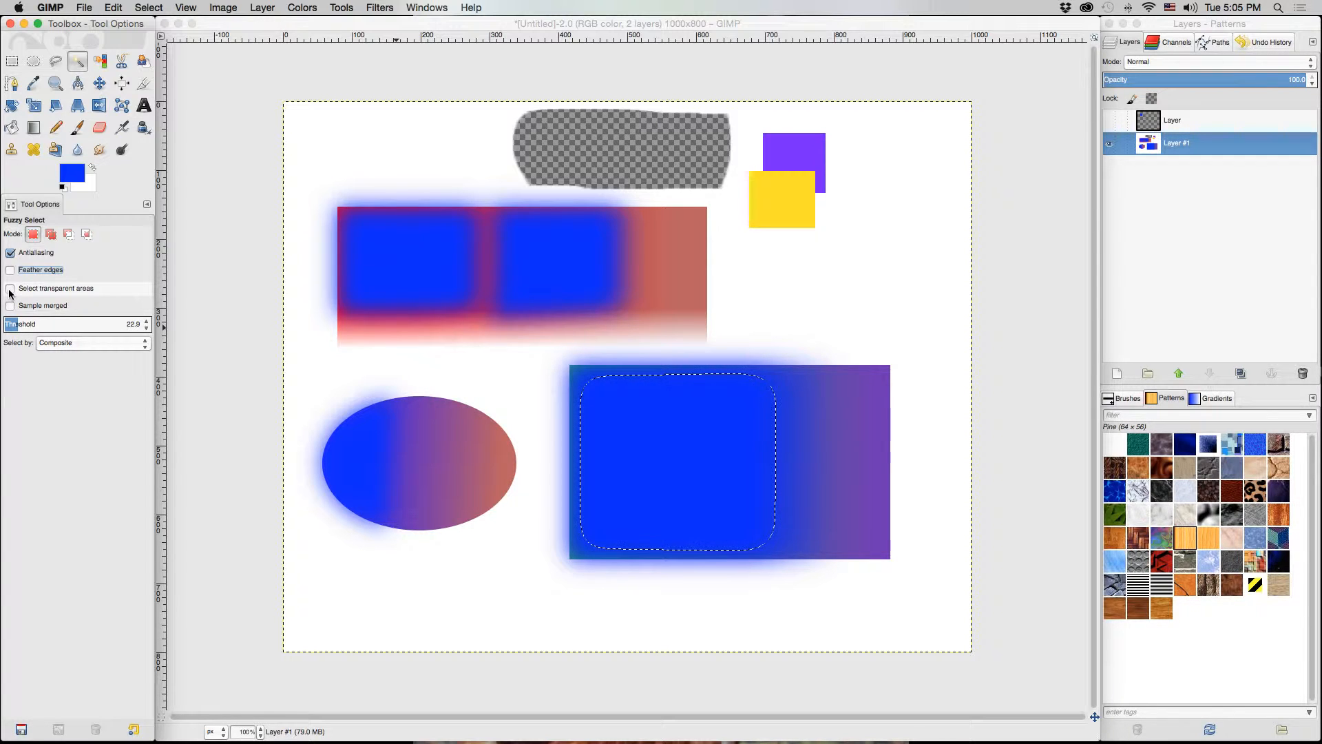
click(10, 291)
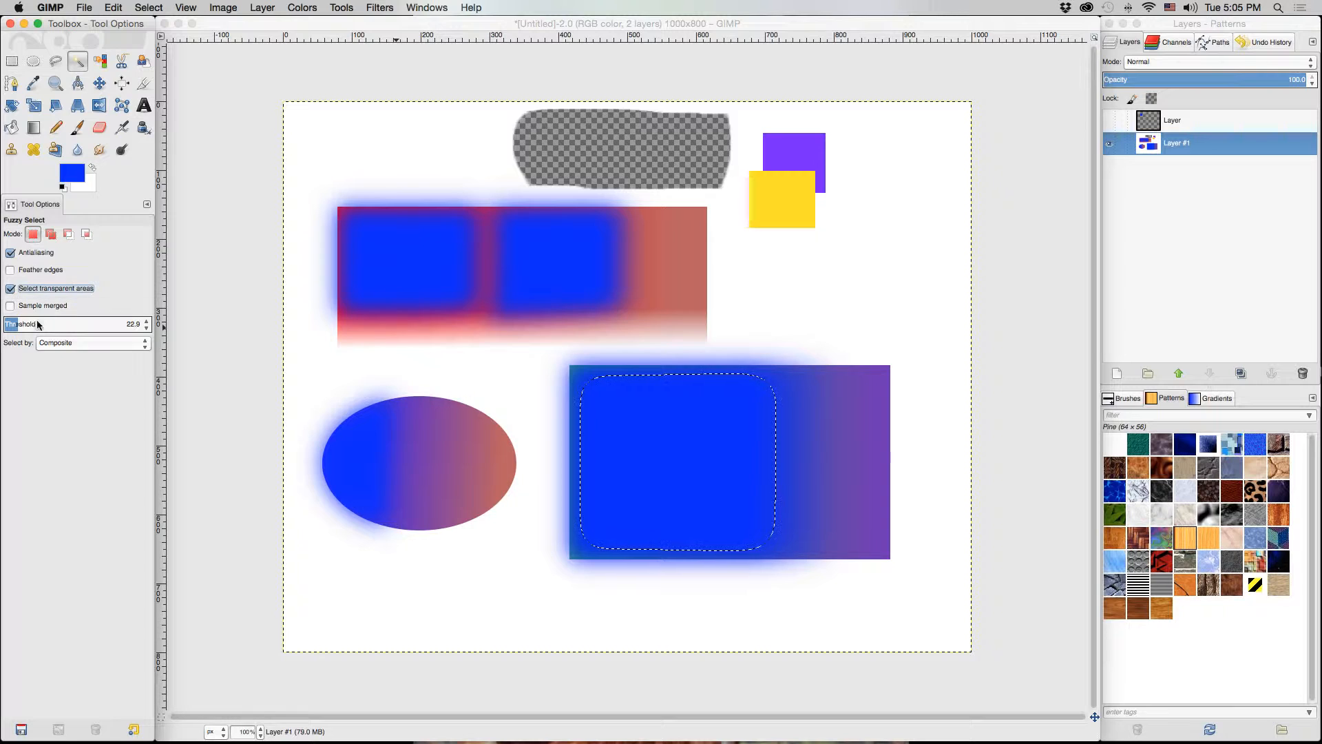
click(611, 135)
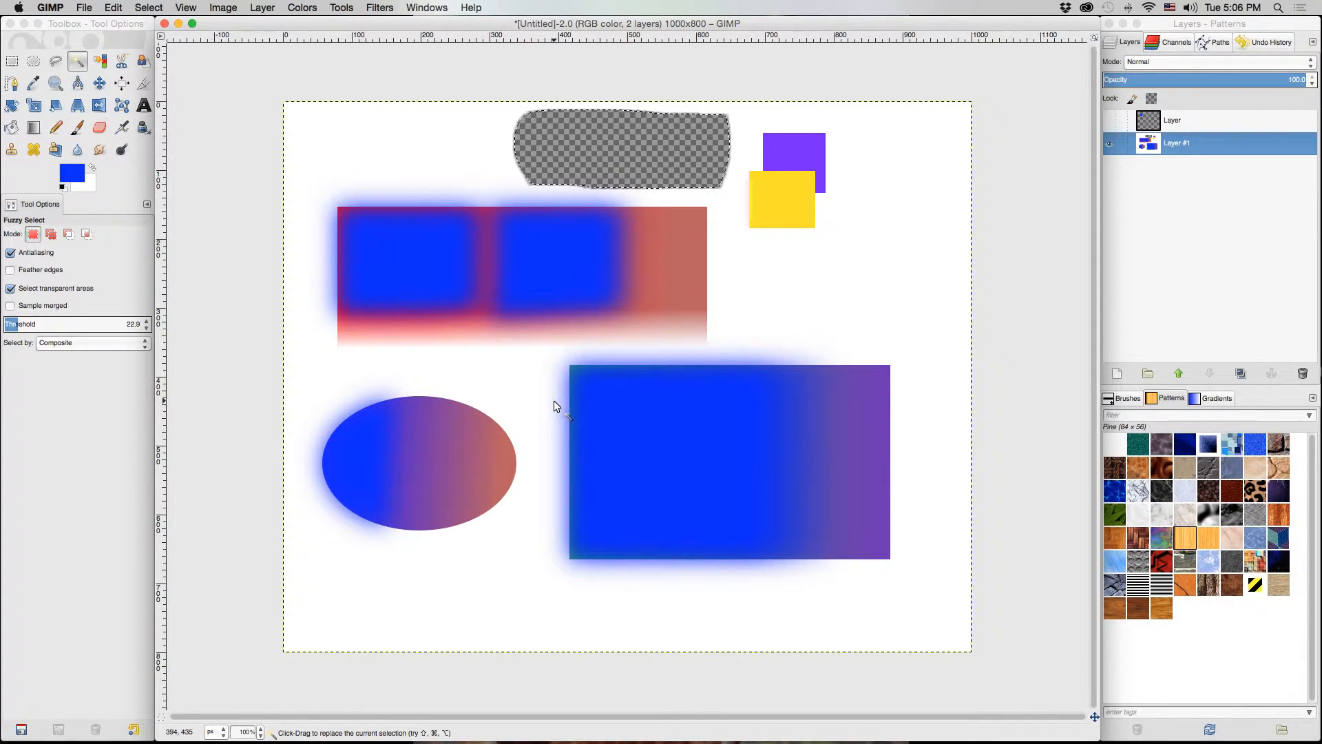
- Show the hidden upper layer and, with Select transparent areas and Sample merged off, select the banner's first blue square on Layer #1
click(10, 288)
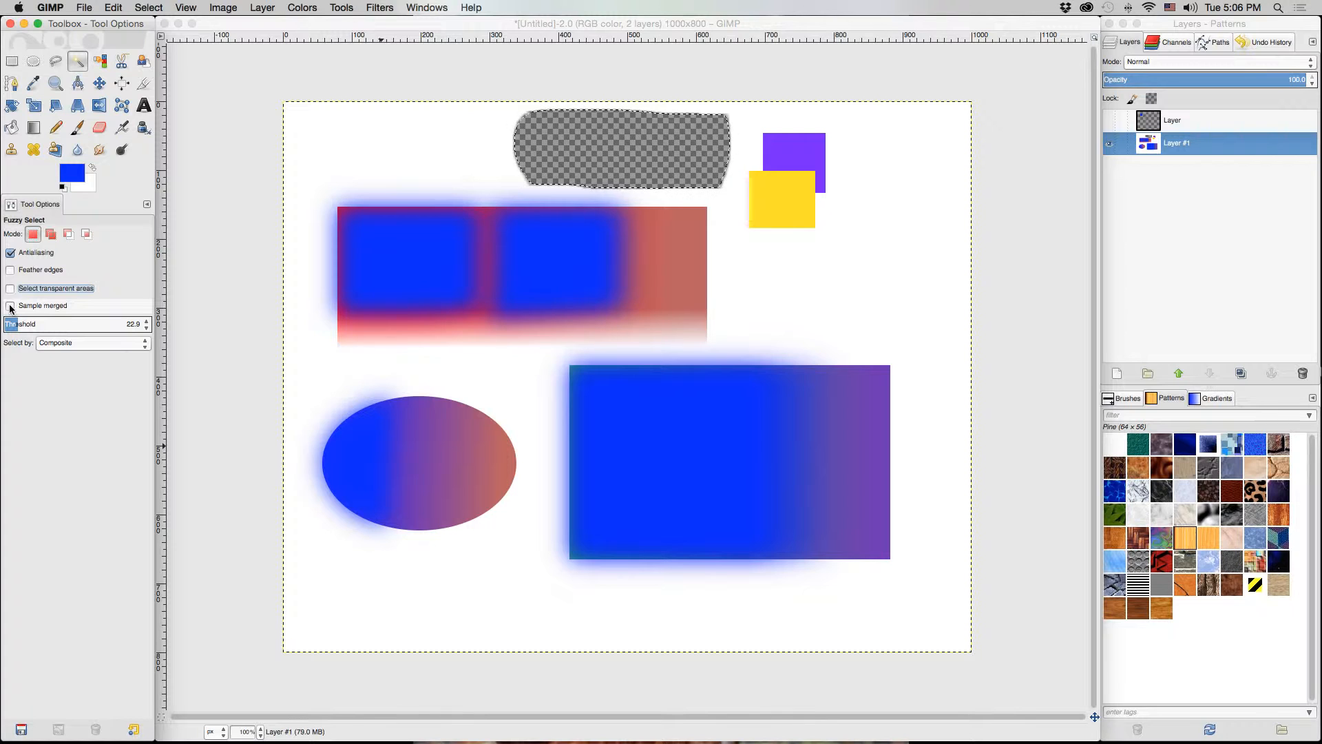
click(11, 305)
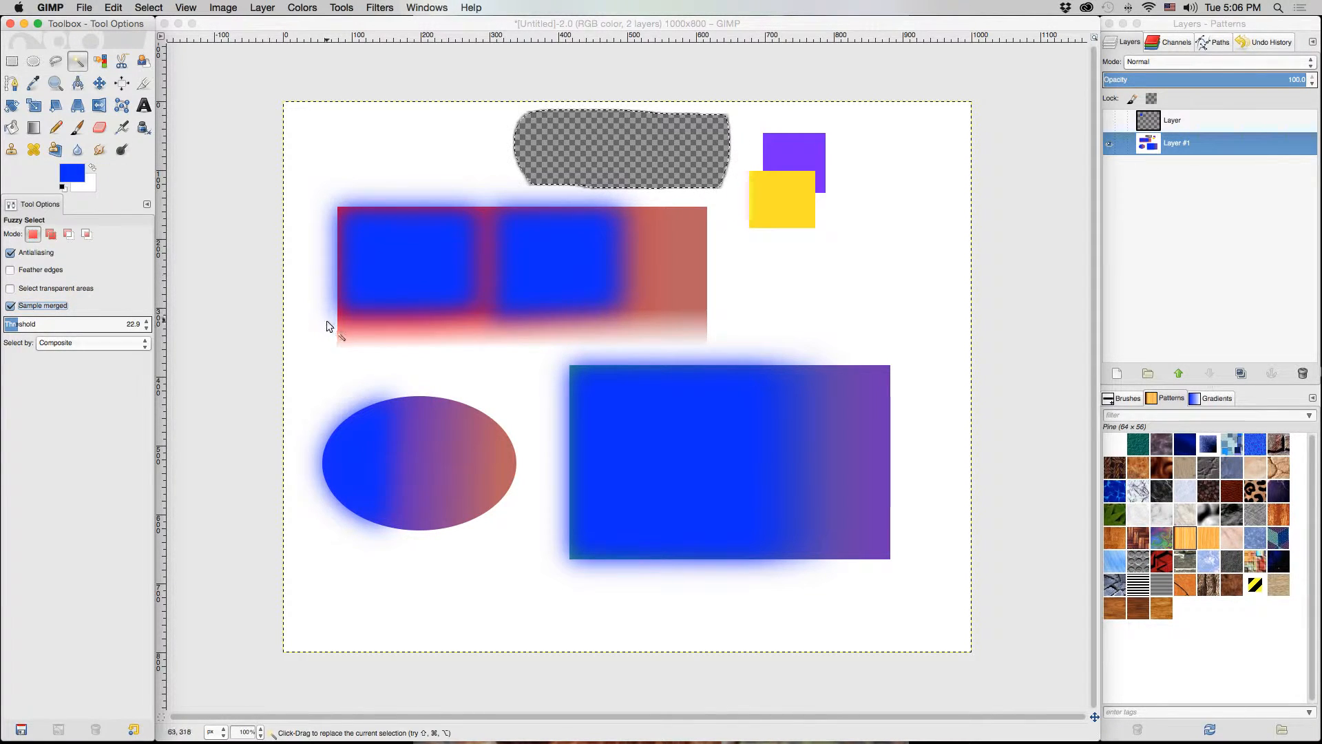
click(1109, 122)
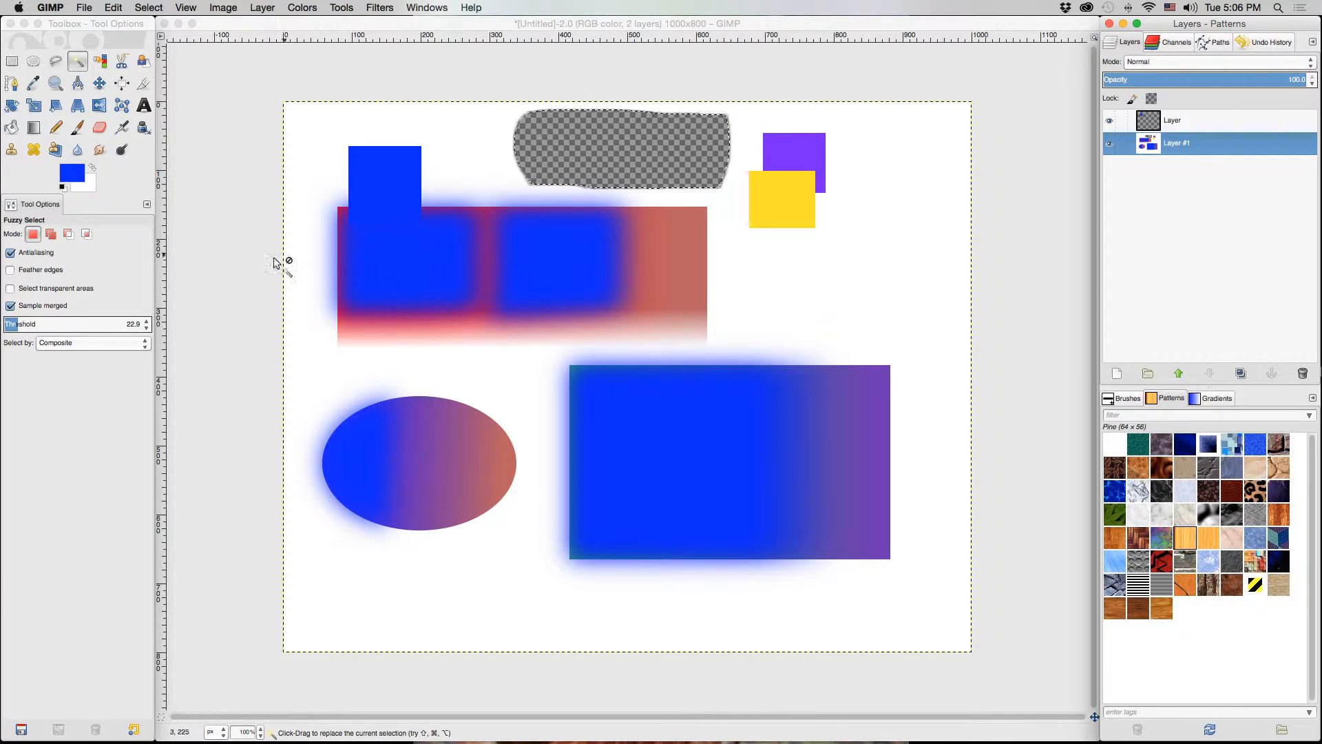
click(47, 302)
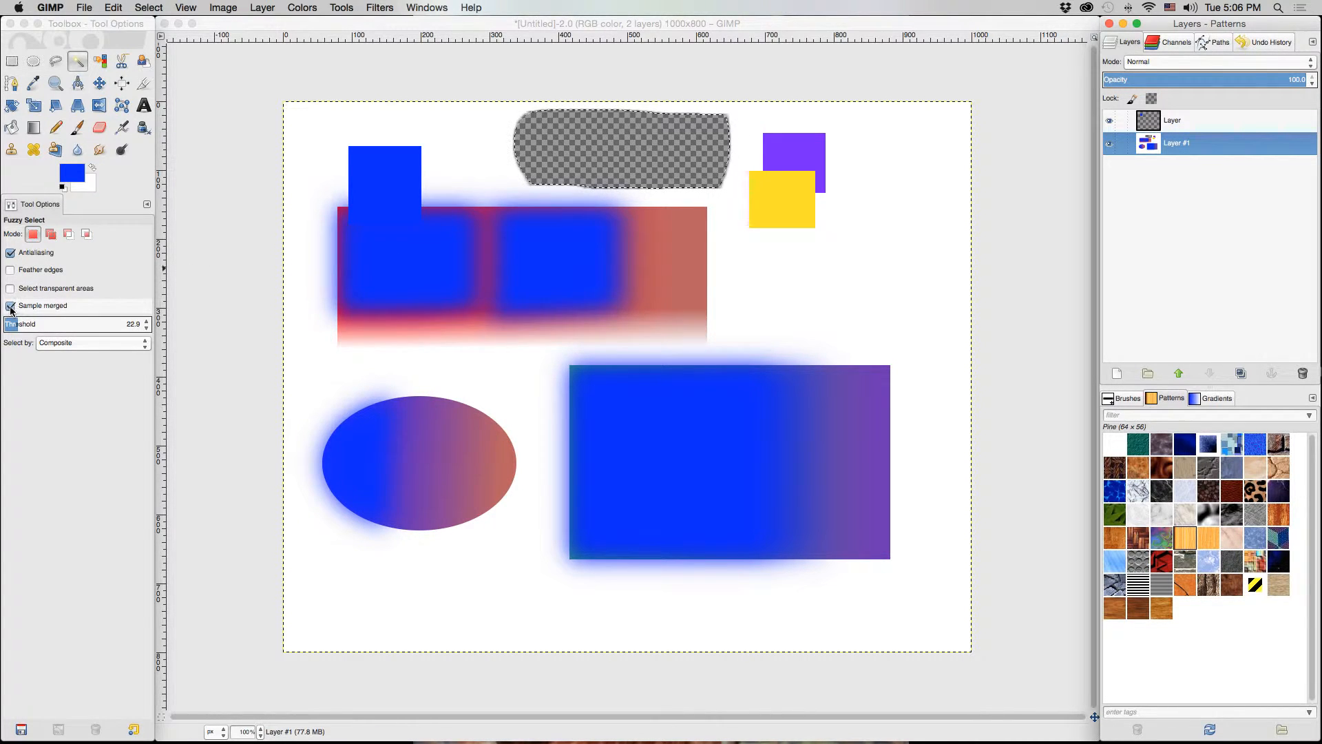
click(389, 186)
click(398, 256)
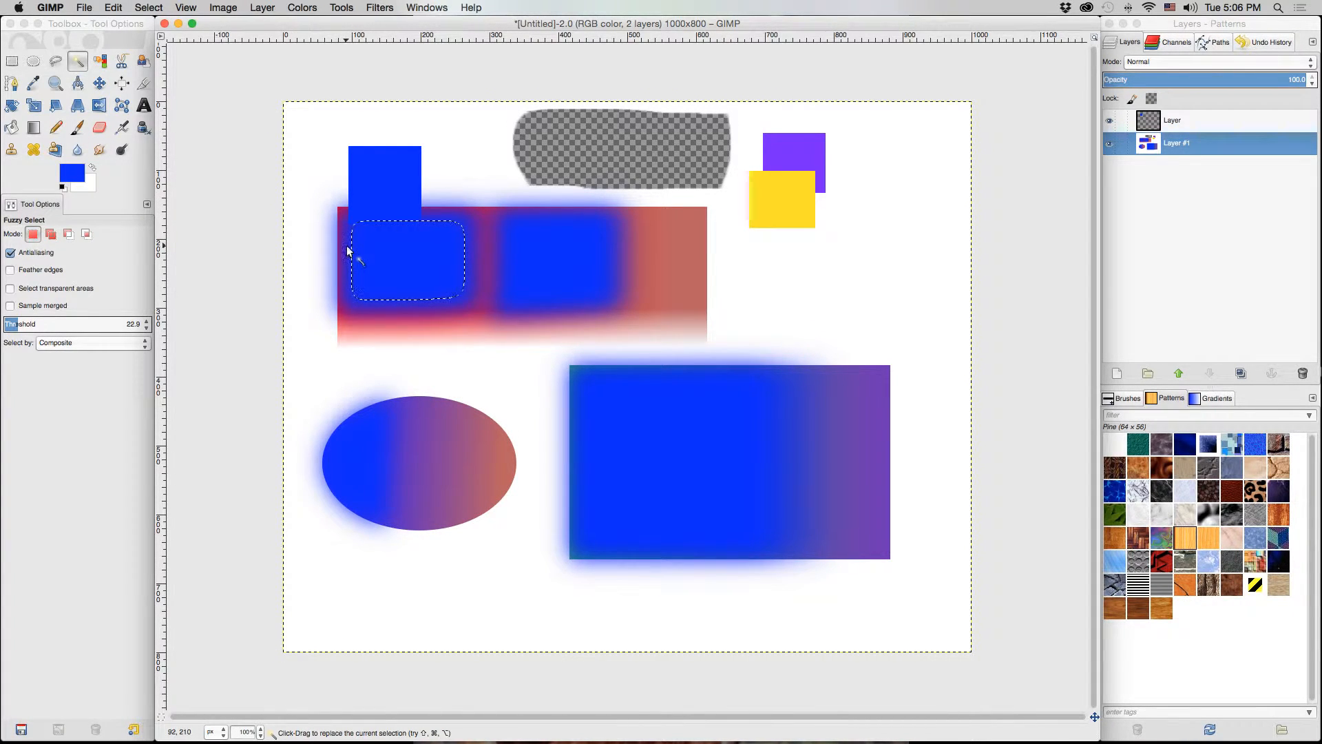
- Enable Sample merged, select the connected blue shape across both layers, and turn Sample merged off again
click(10, 306)
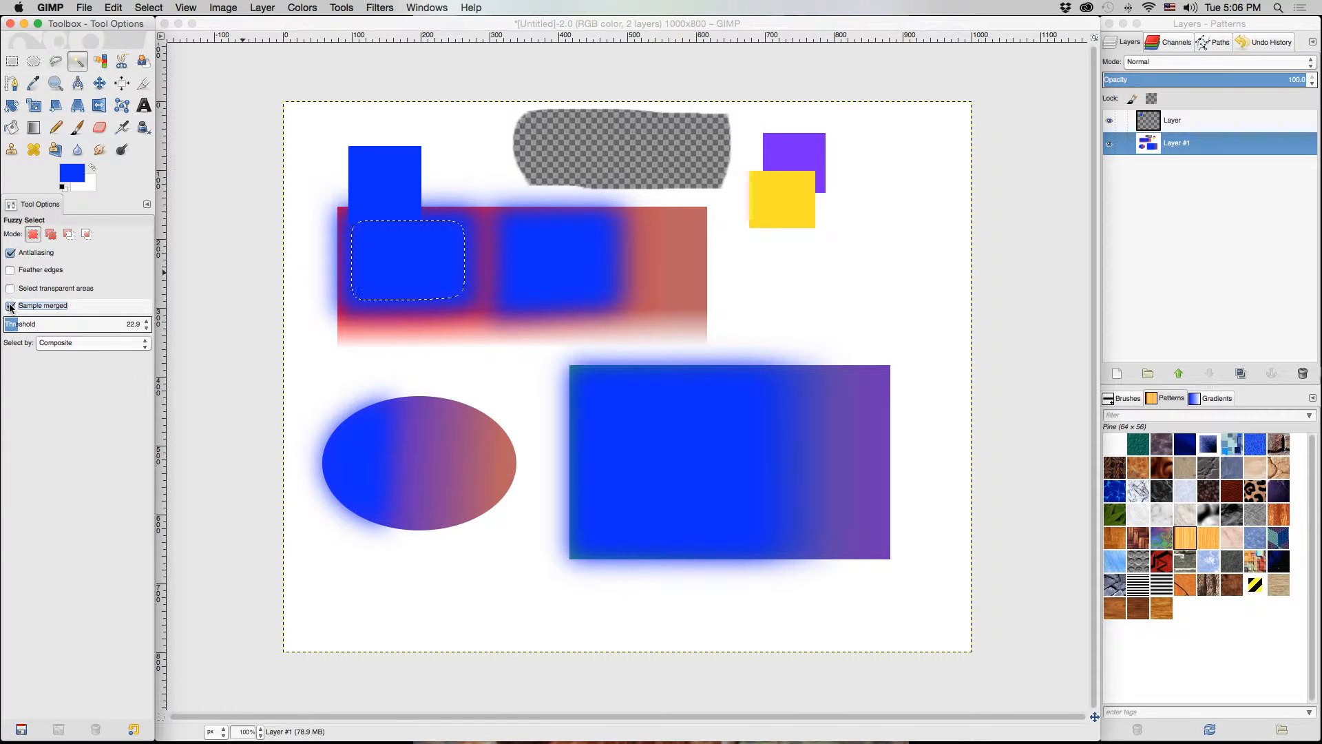
drag(354, 262, 385, 255)
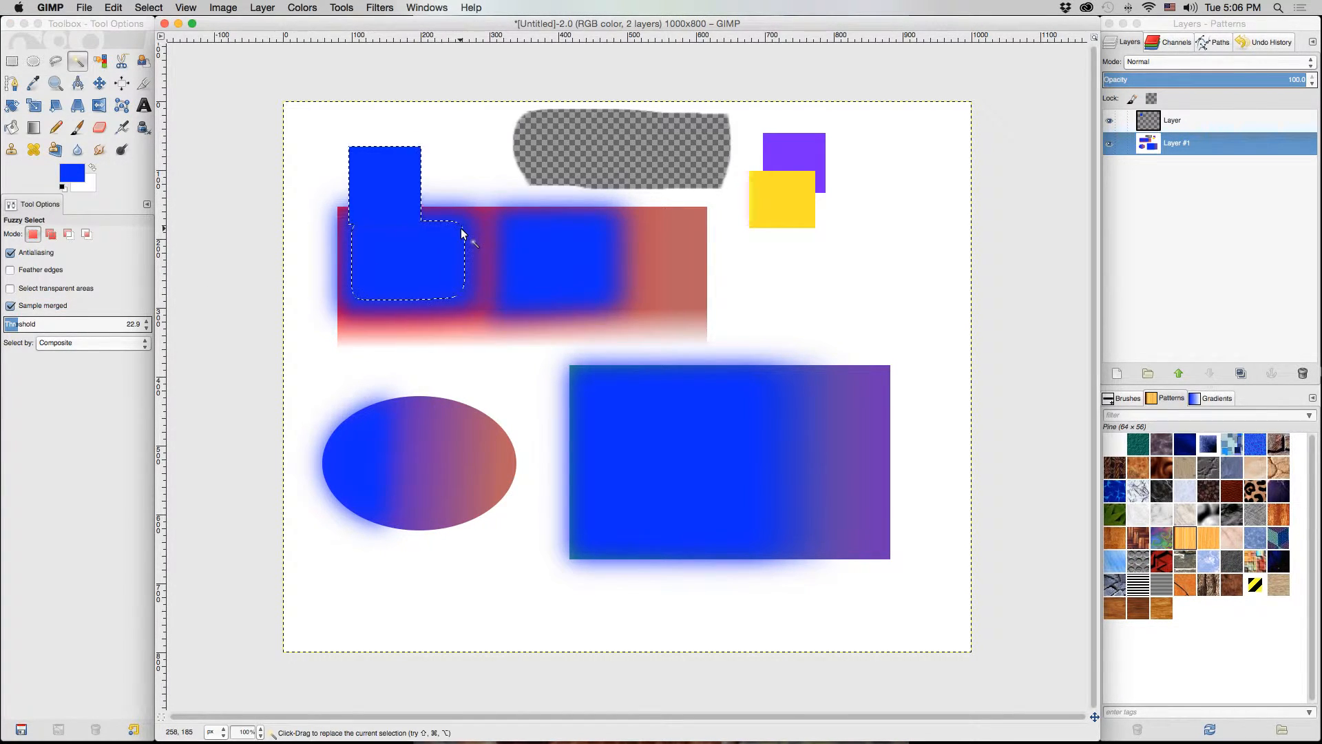
click(10, 307)
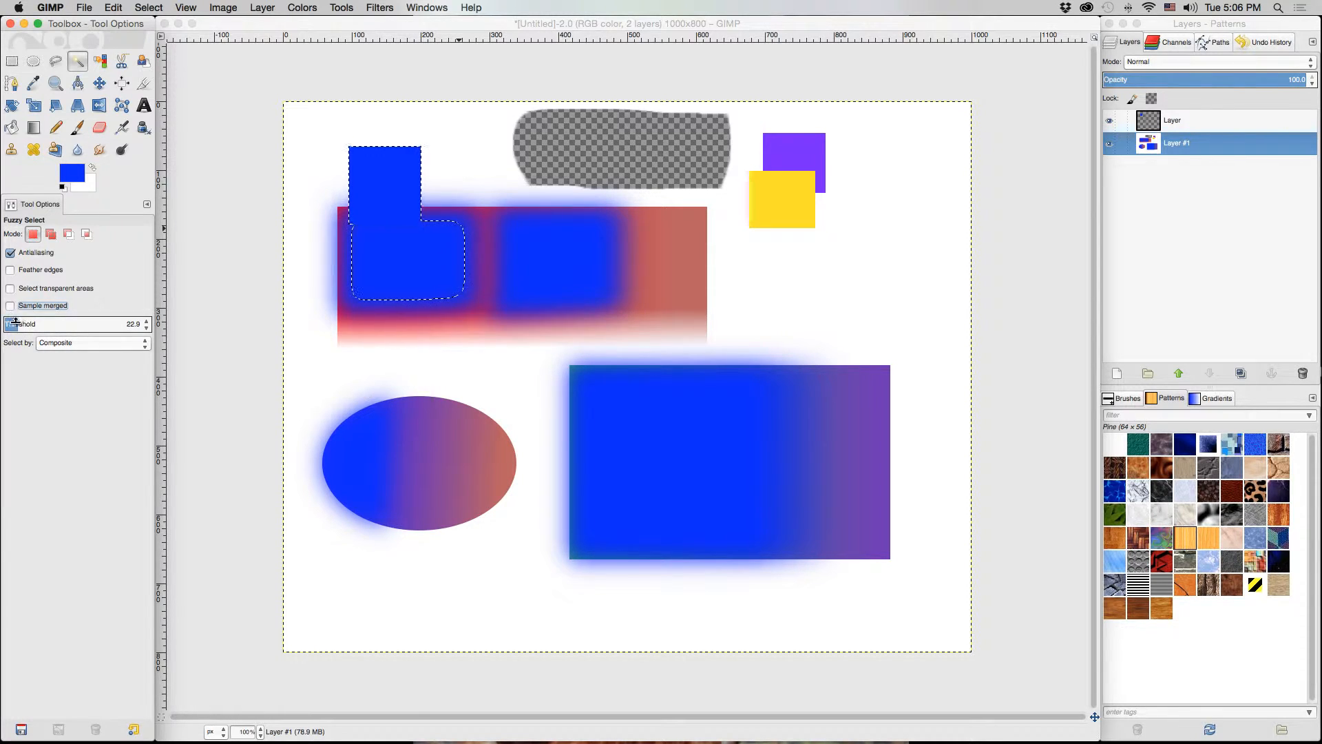
- Compare ellipse selections from its blue end at thresholds 22.9 and 140.2, and set the threshold to 42.1
click(367, 456)
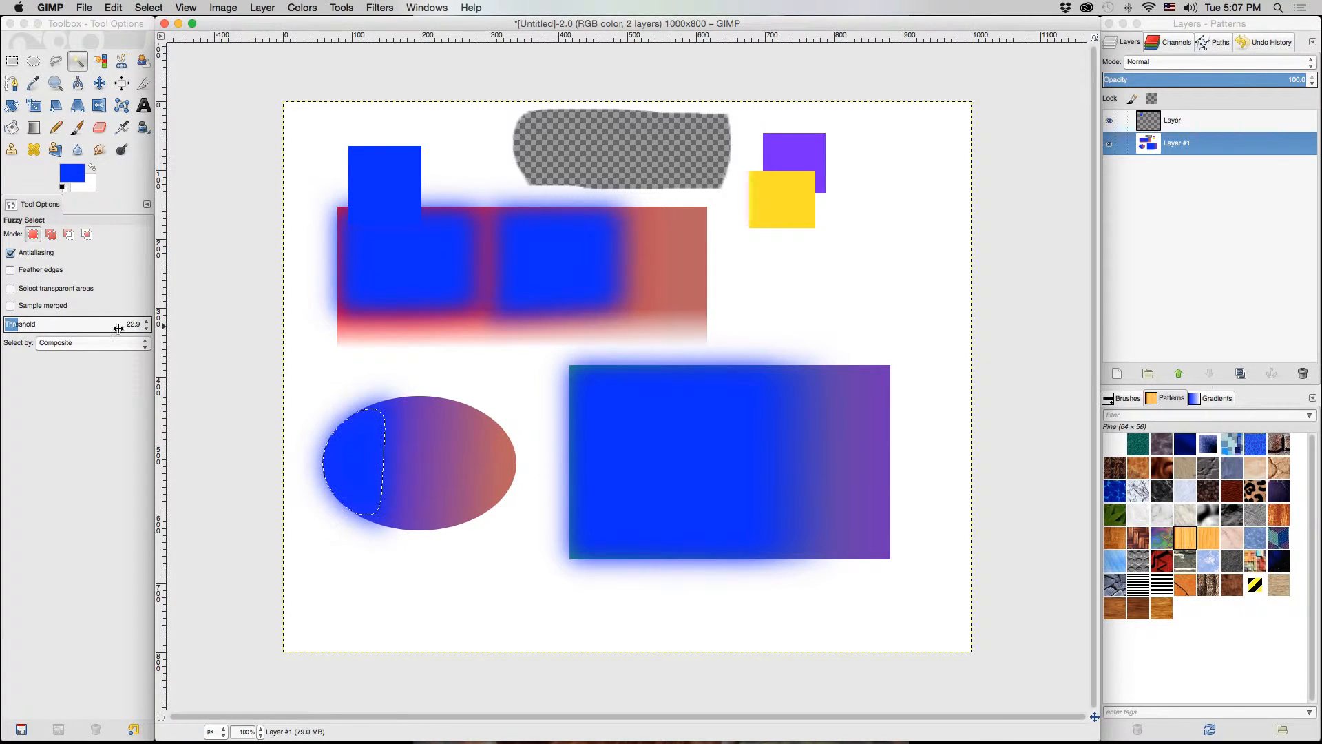
click(79, 323)
click(365, 452)
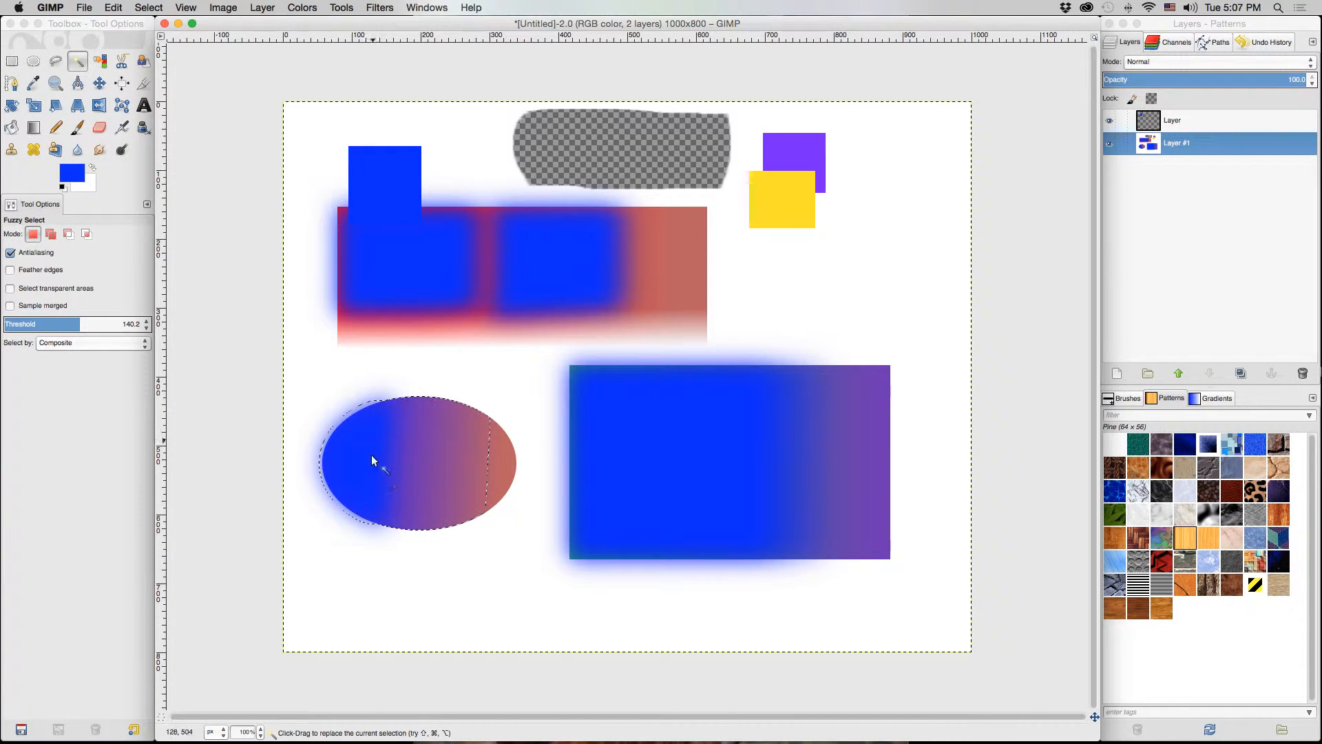
click(25, 323)
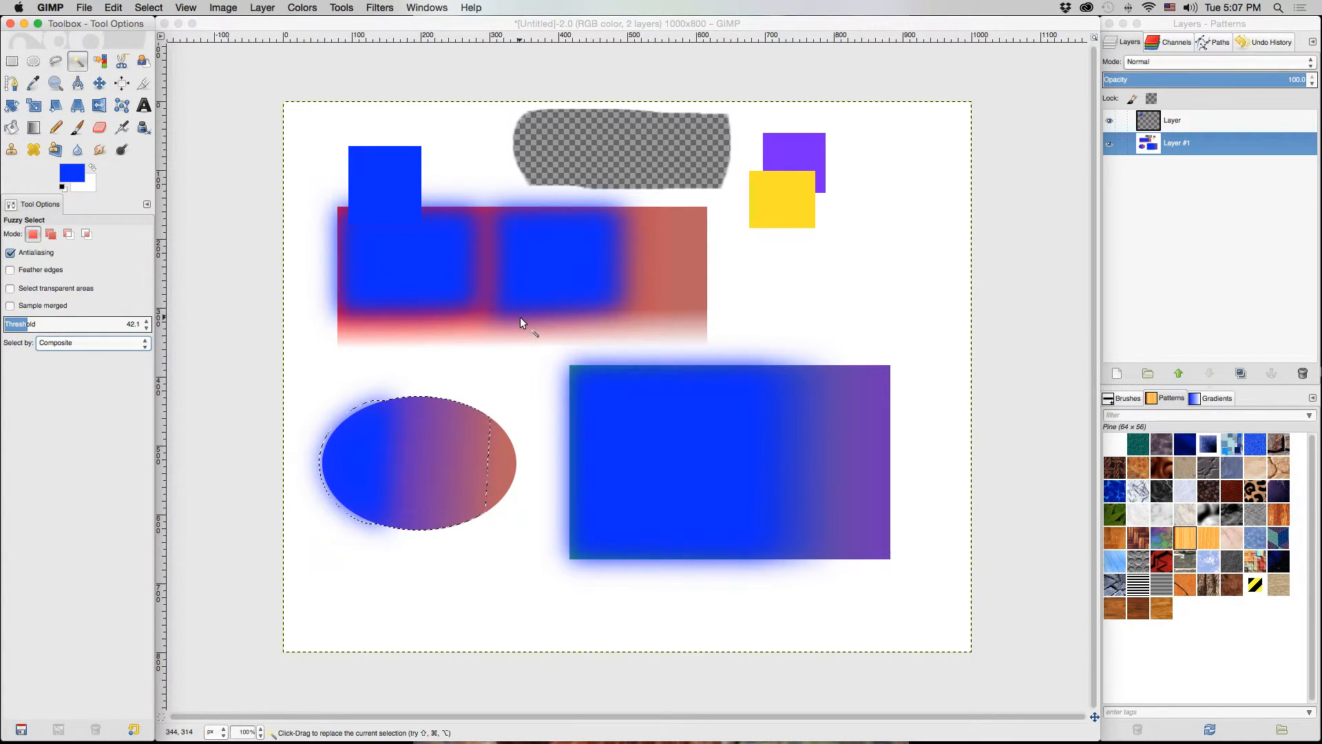
- Set the selection criterion to Green and select the banner from its first blue square, then from the strip between the squares
click(144, 343)
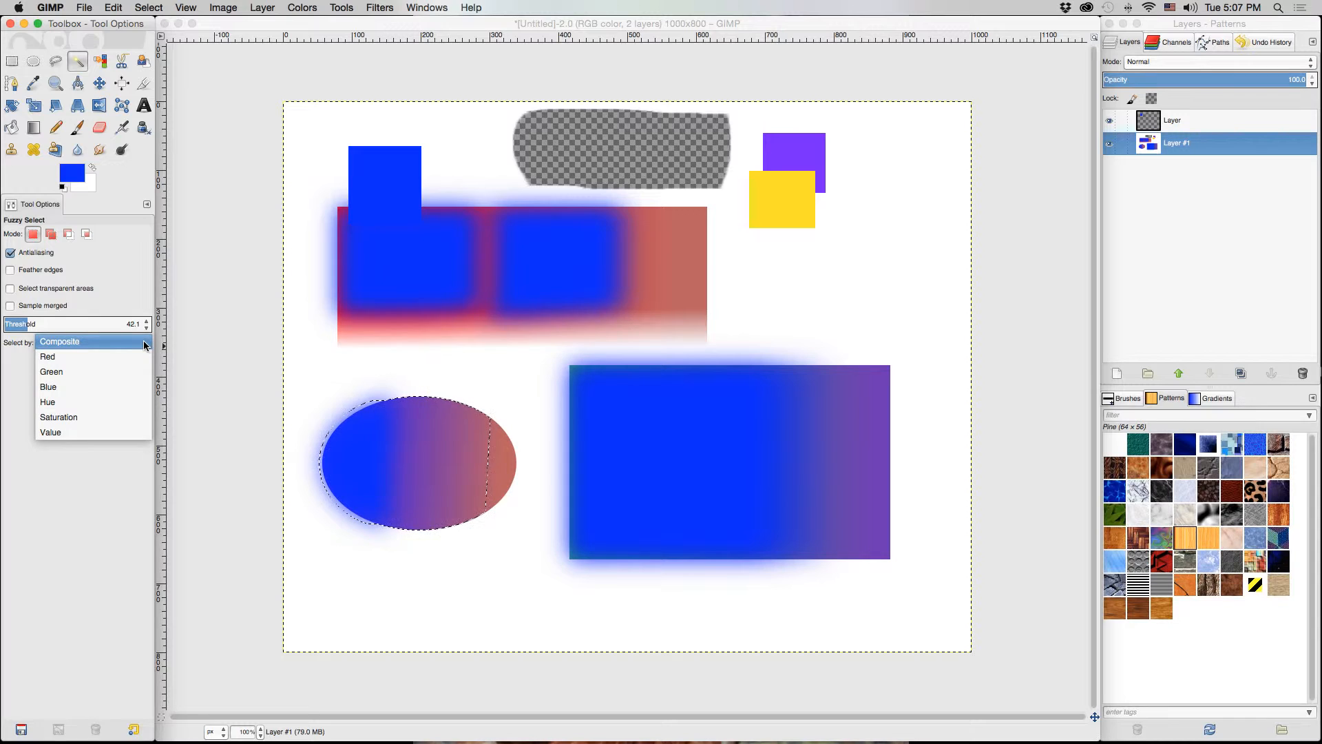
click(60, 375)
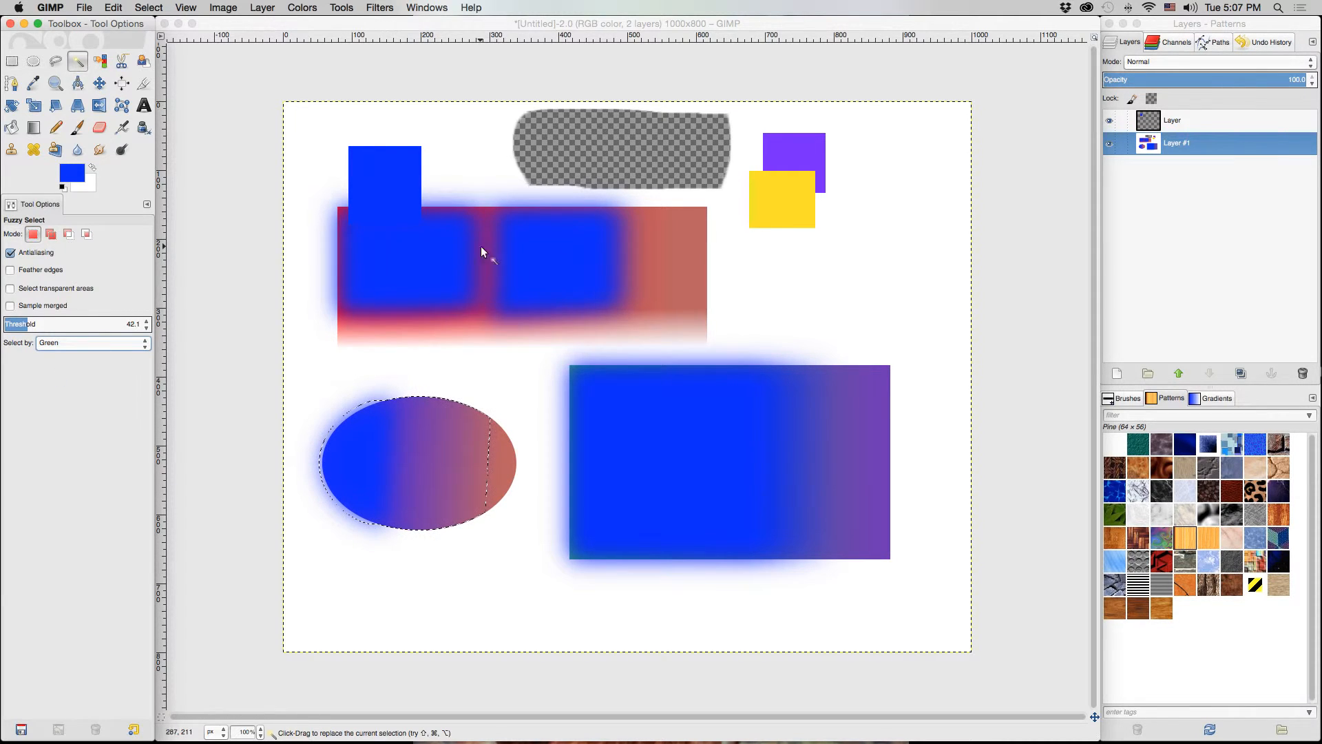
click(430, 250)
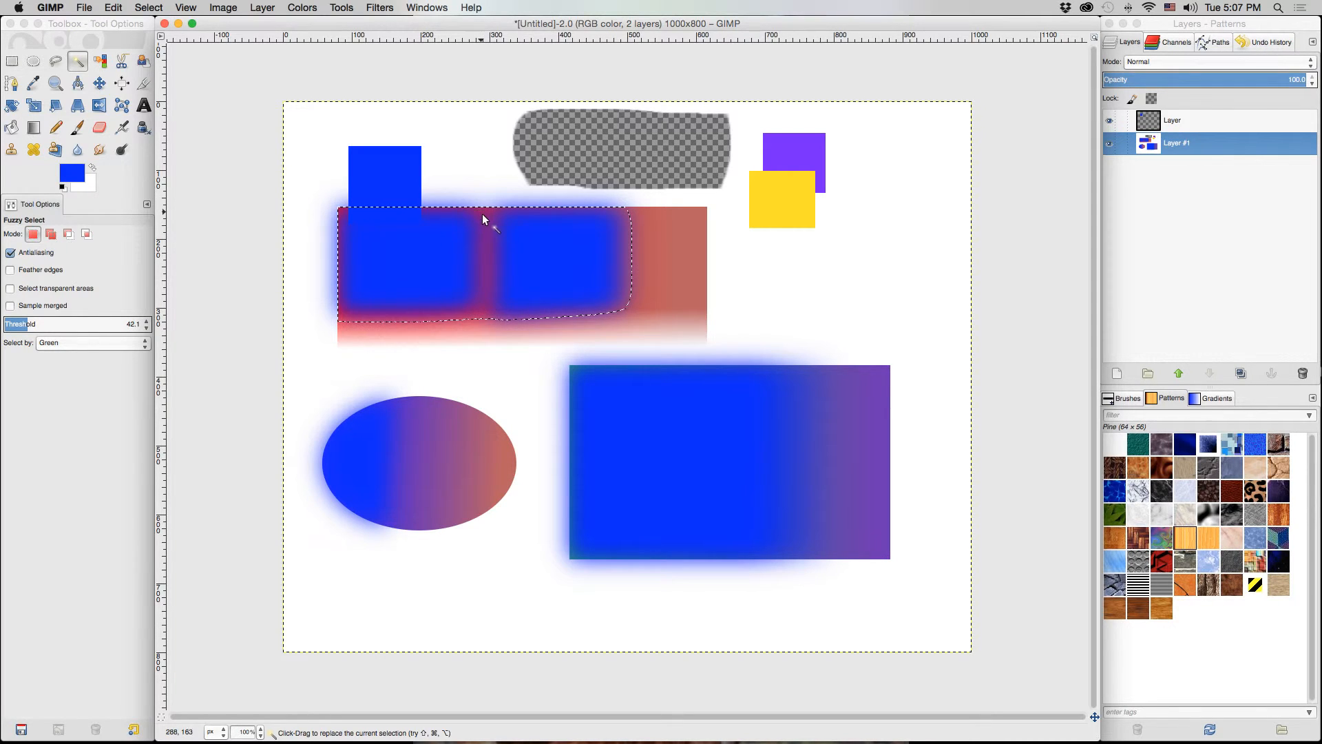
drag(482, 213, 479, 279)
- Set the selection criterion to Blue and select the banner's first blue square
click(130, 342)
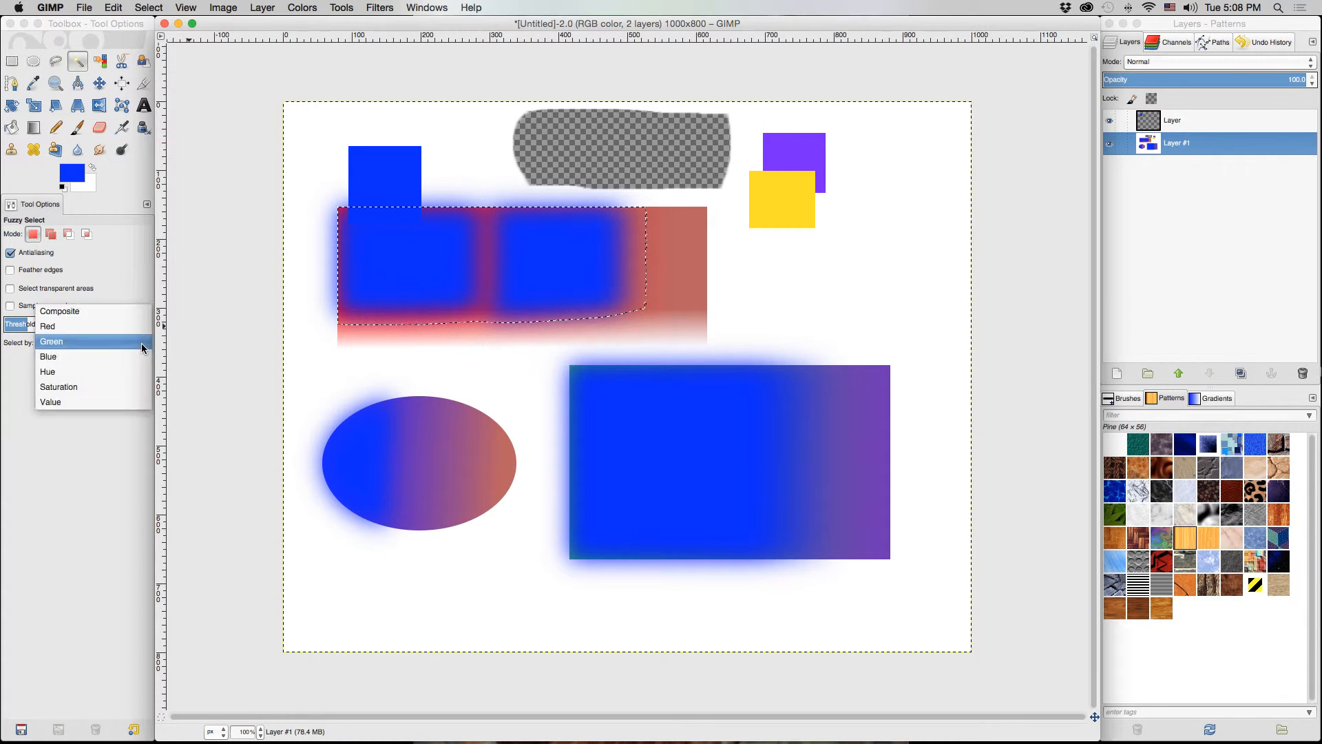
click(144, 347)
click(143, 346)
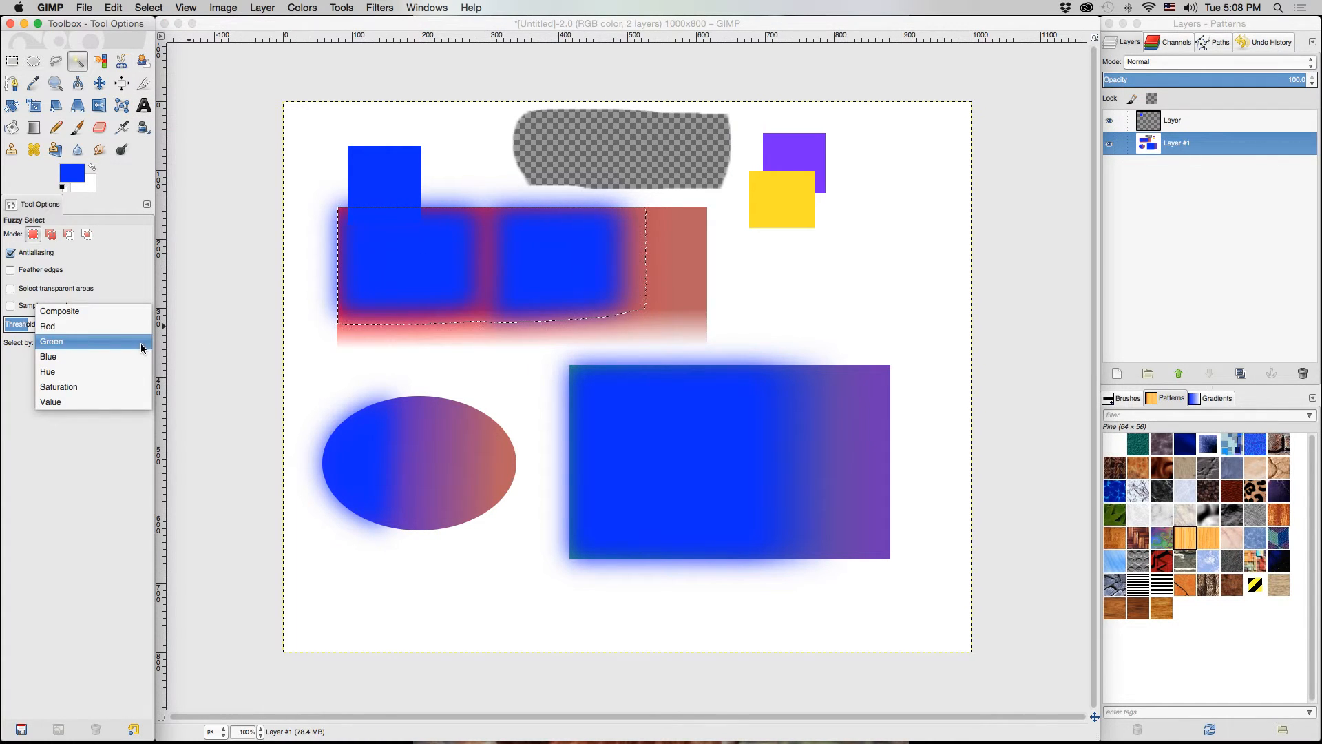
click(88, 356)
click(429, 256)
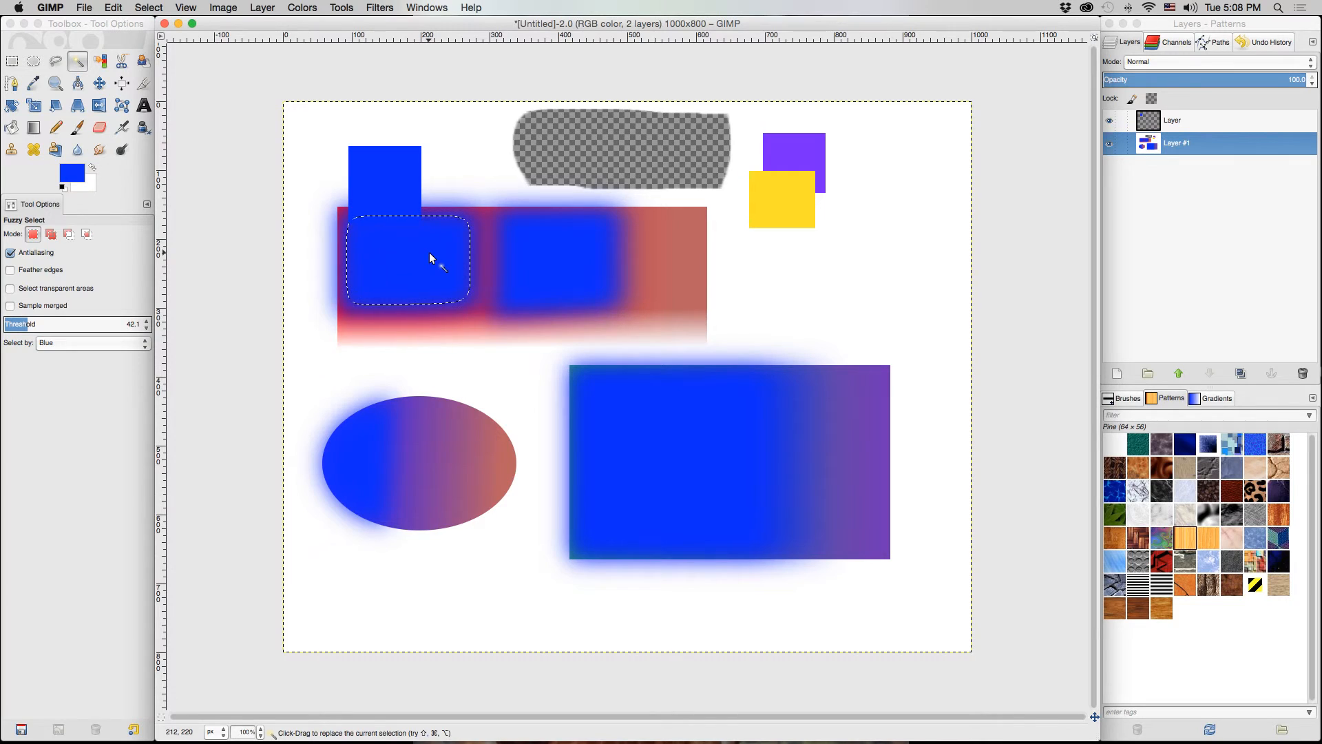
- Select the overlapping purple and yellow squares with the criterion set to Saturation, and restore the criterion to Composite
click(143, 343)
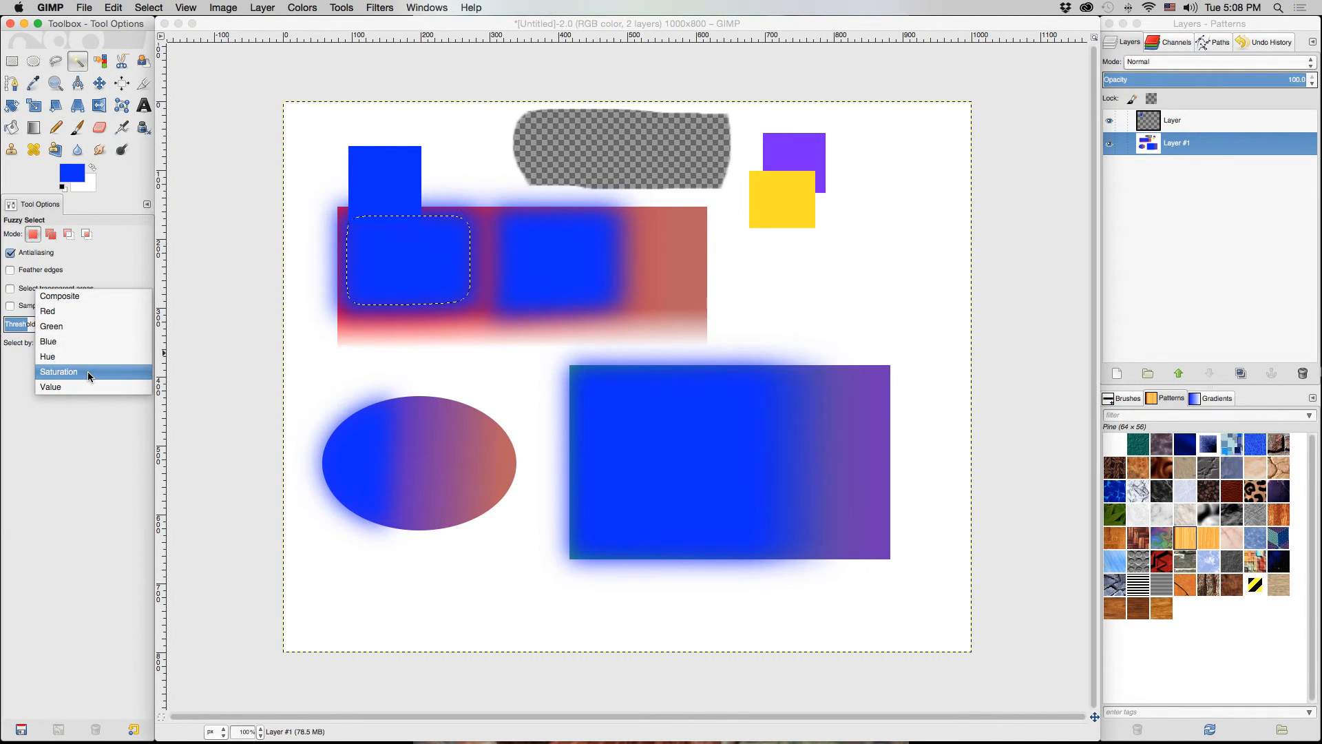
click(88, 371)
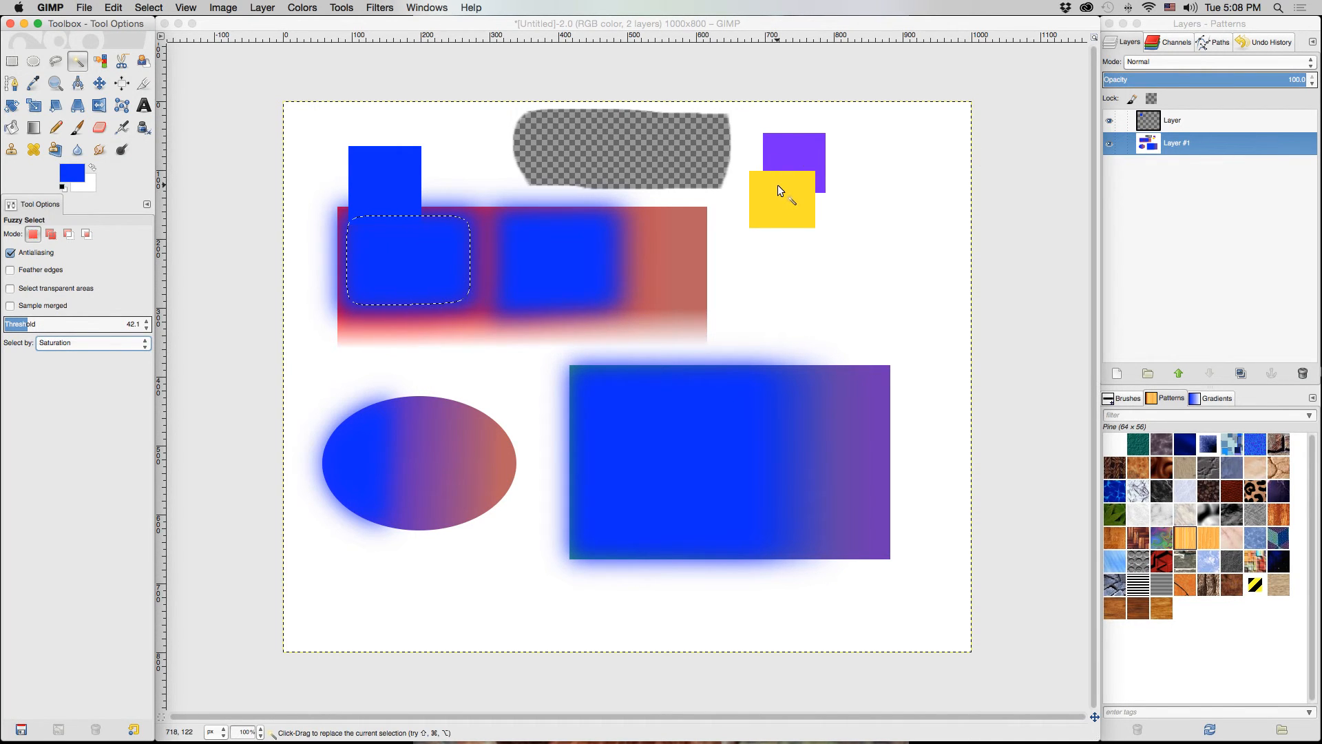
click(799, 148)
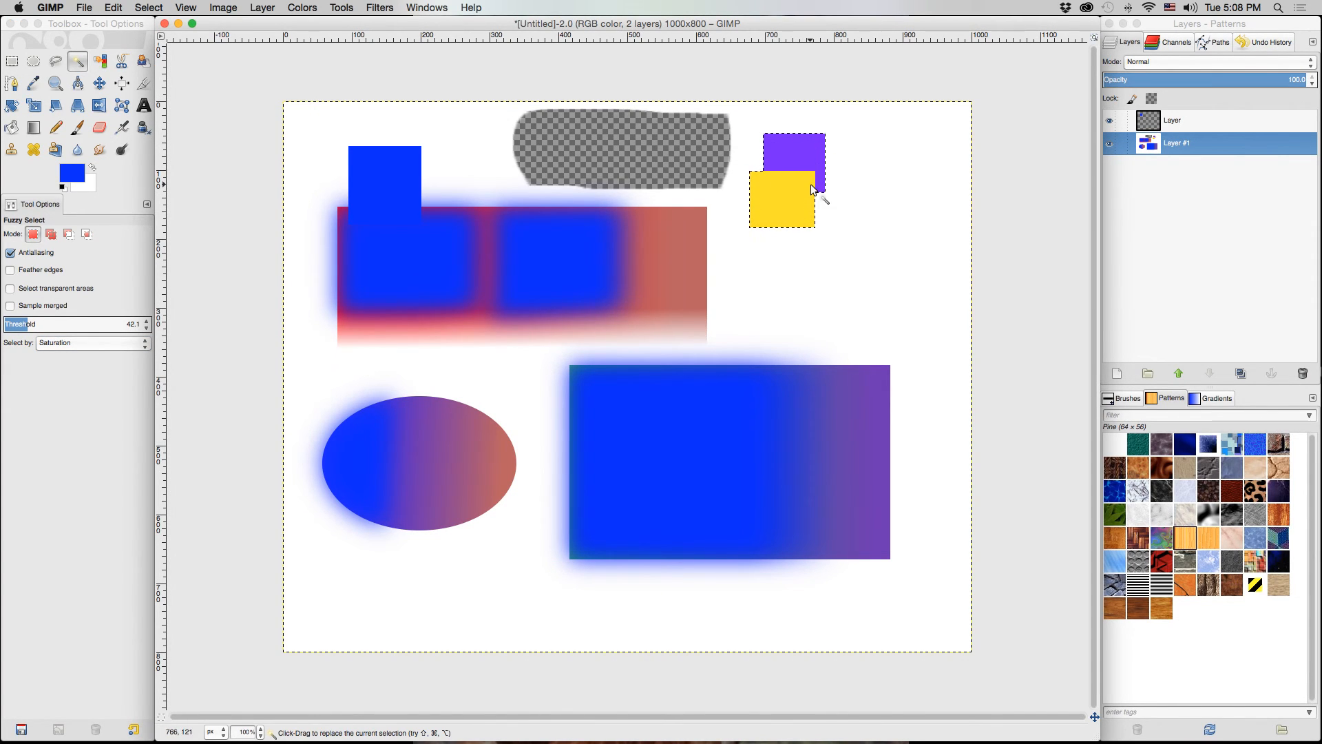
click(143, 344)
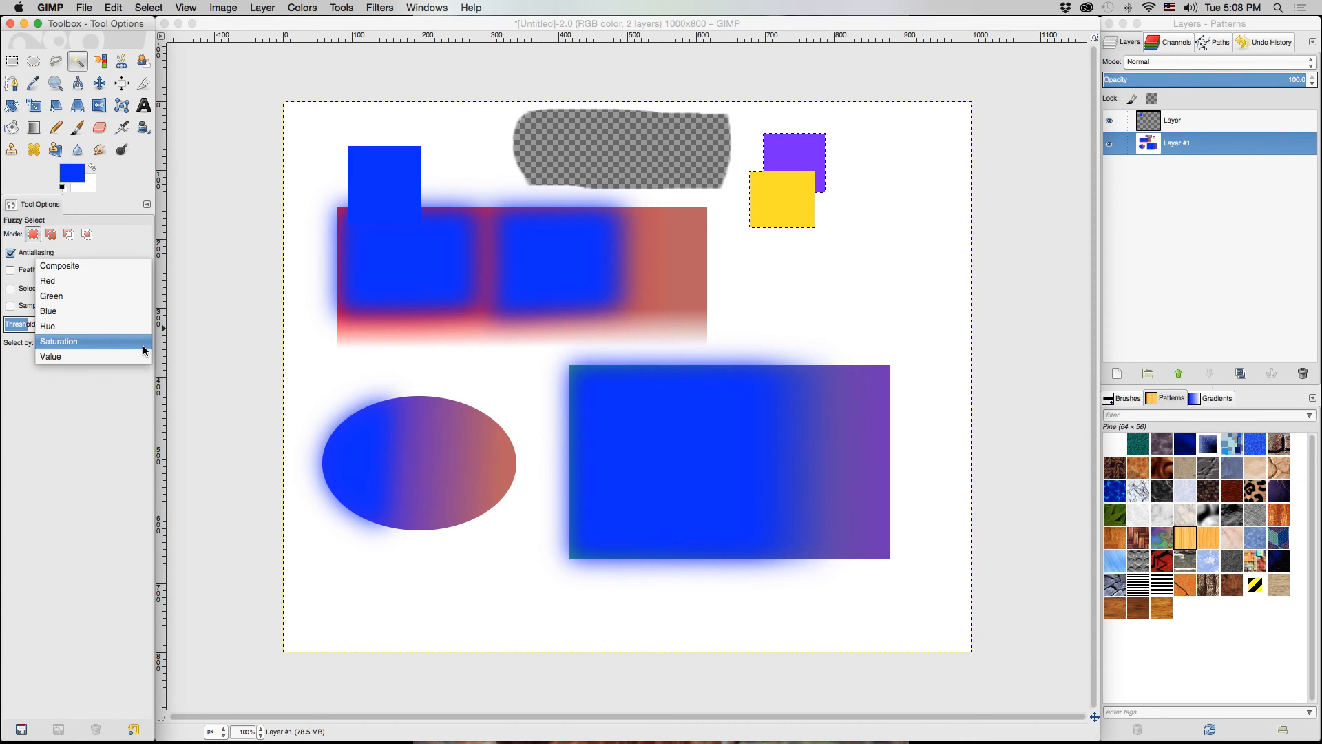
click(110, 266)
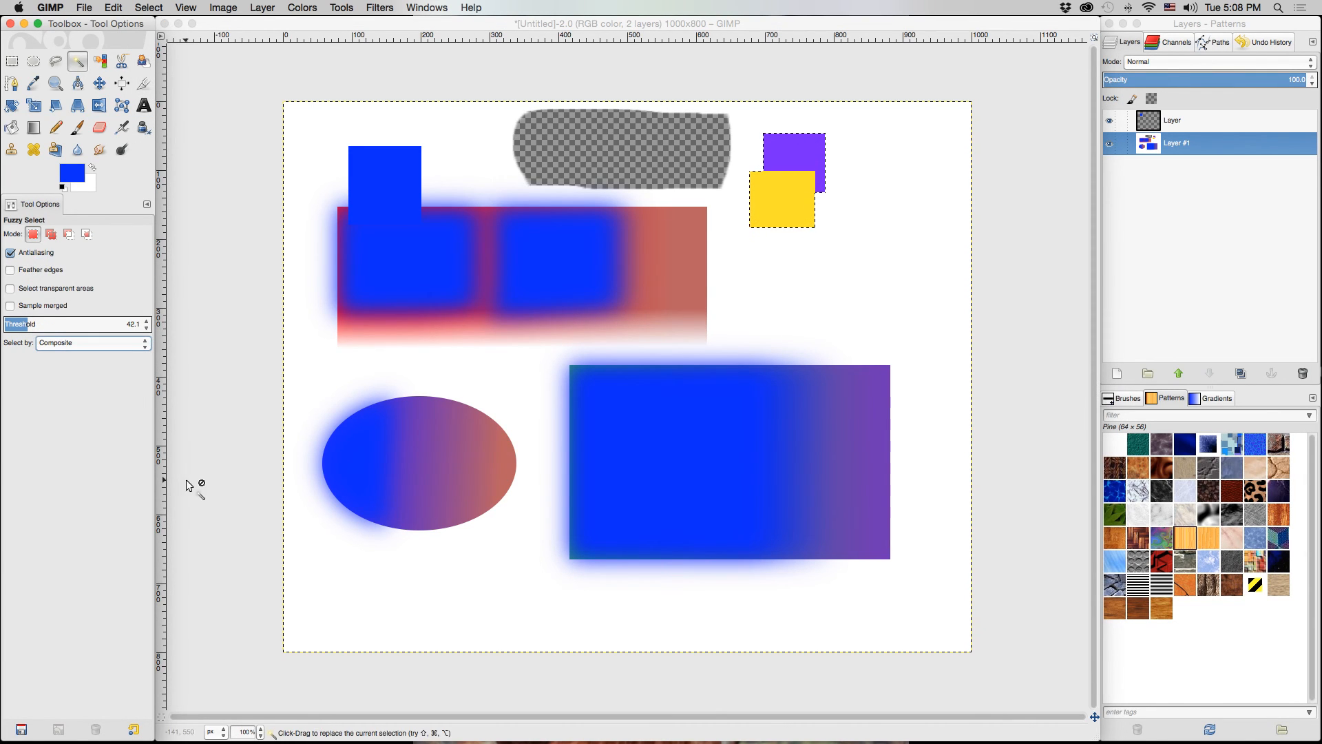